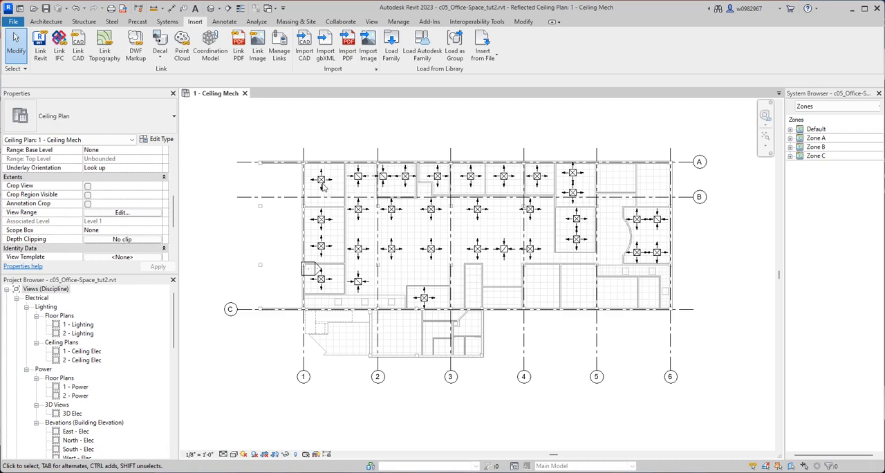
Inspect the airflow properties of the supply diffuser near grids A and 1 and another diffuser just east of grid 2.
scroll(119, 208, down, 3)
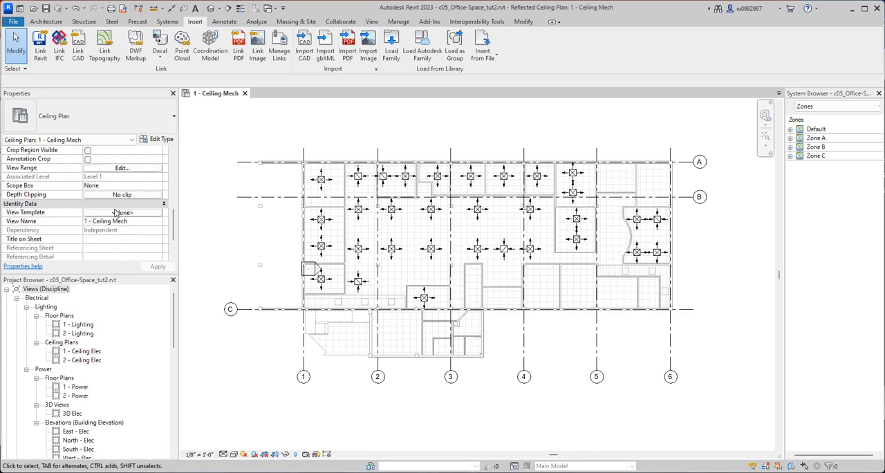
click(321, 179)
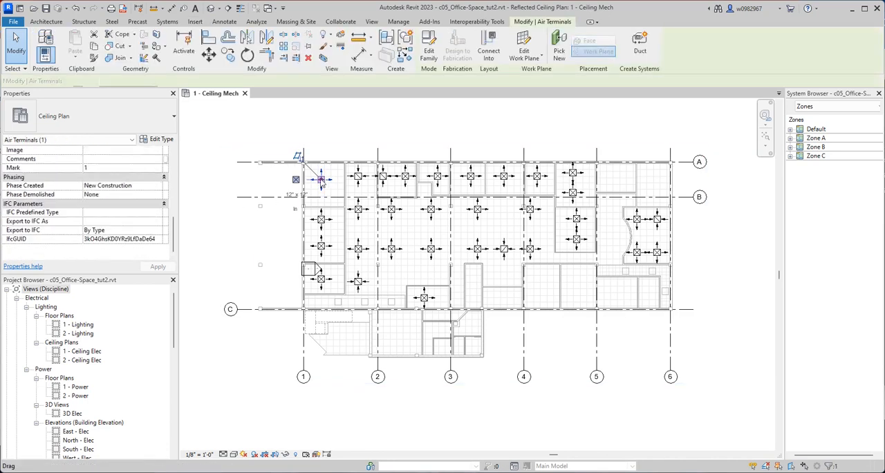
scroll(128, 214, up, 2)
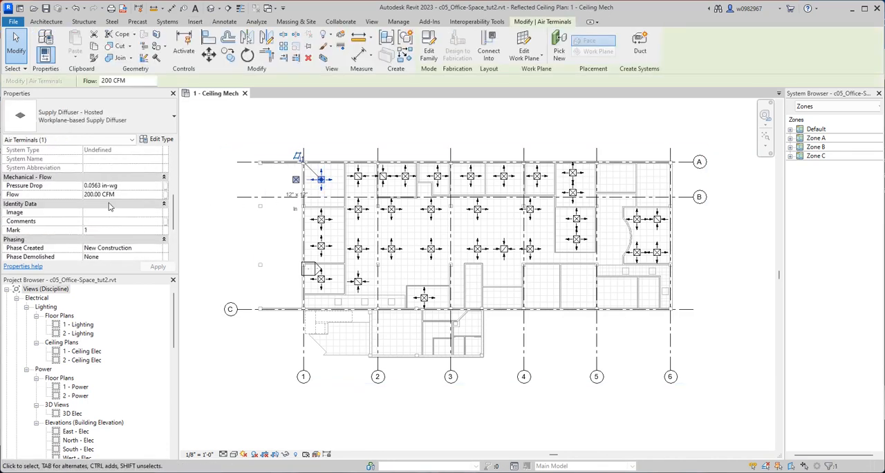
click(405, 177)
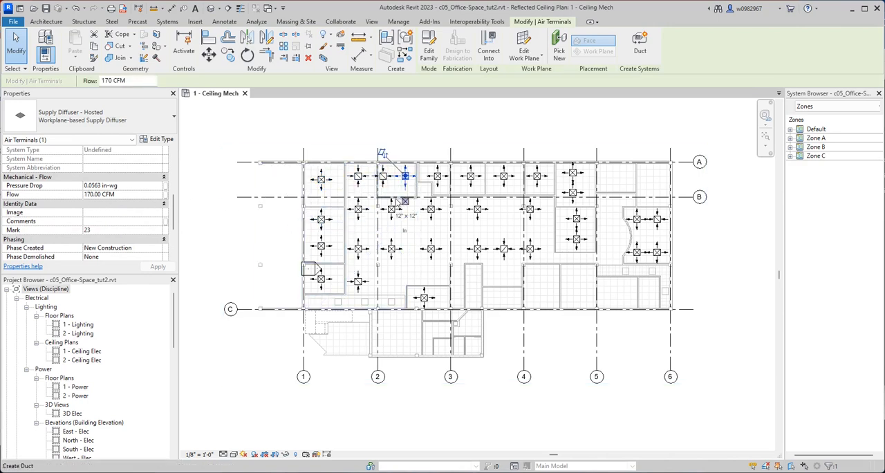
click(417, 136)
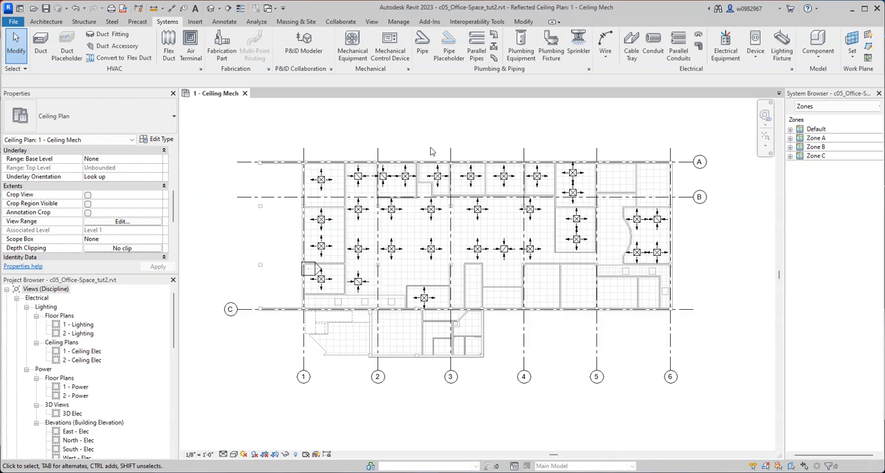
Start a new schedule of building components for the Air Terminals category.
click(371, 22)
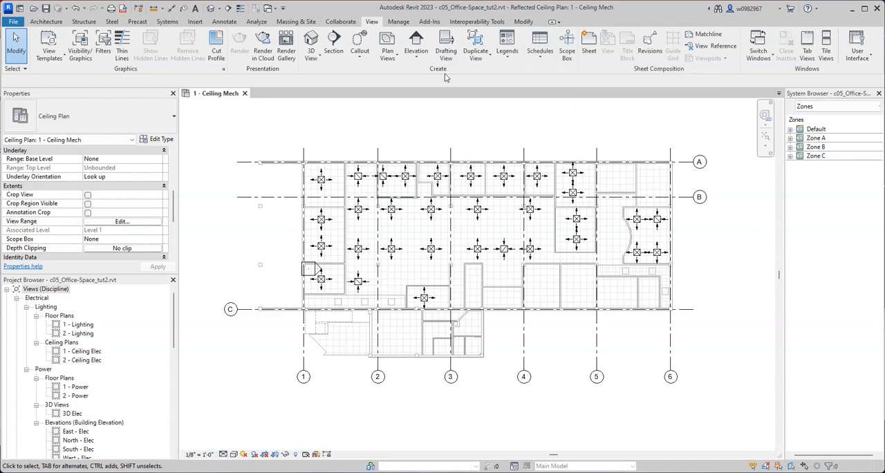
click(543, 59)
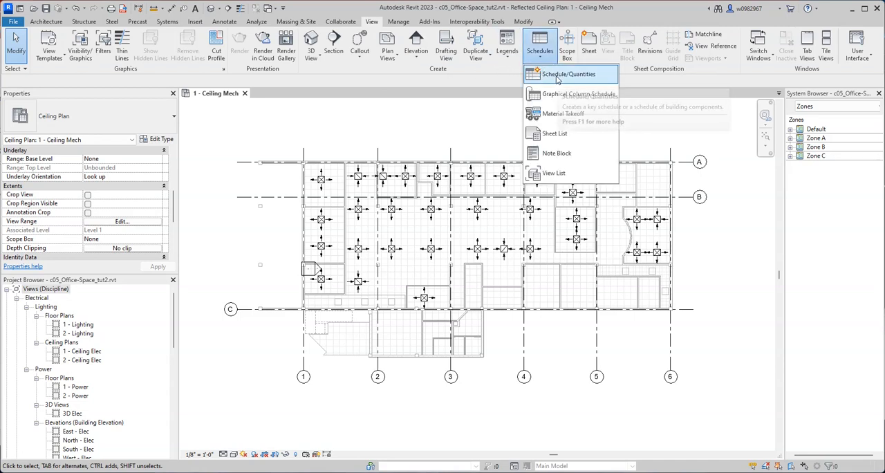
click(557, 78)
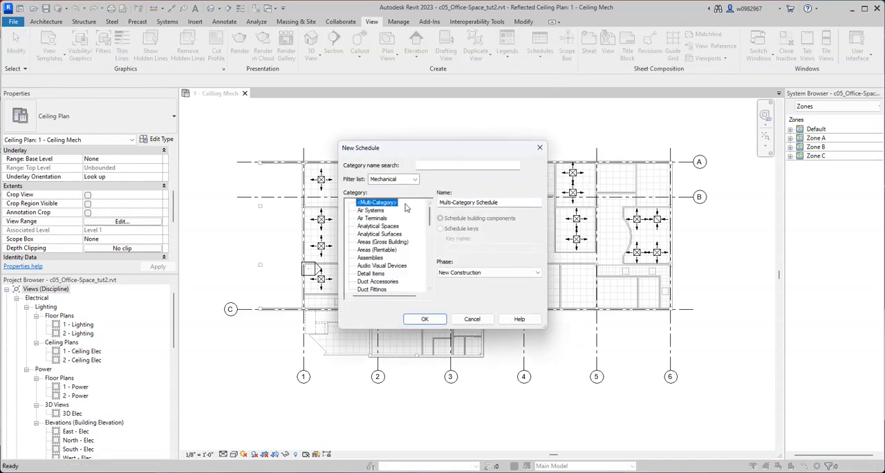
click(414, 180)
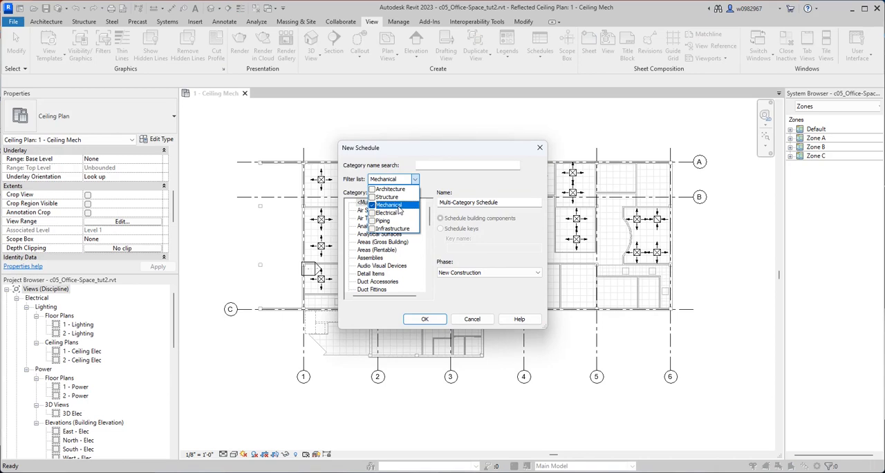
click(430, 179)
click(369, 218)
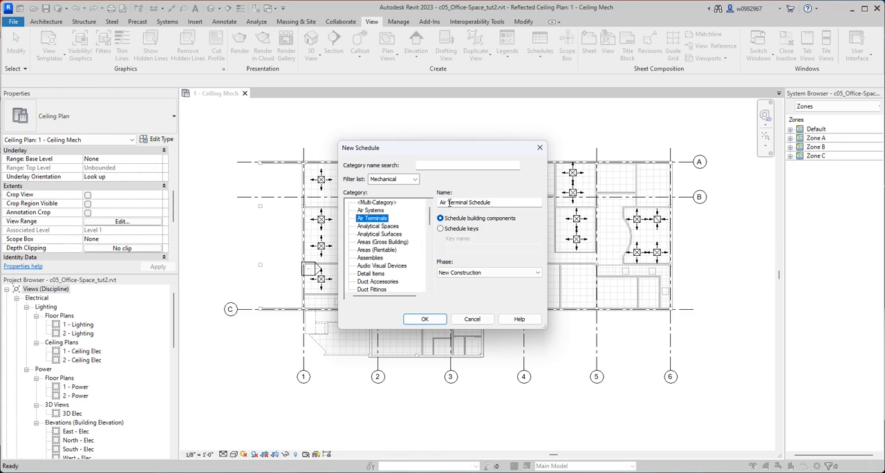
Name the new schedule Air-Terminal-Office and create it with the New Construction phase.
click(449, 202)
key(alt+Tab)
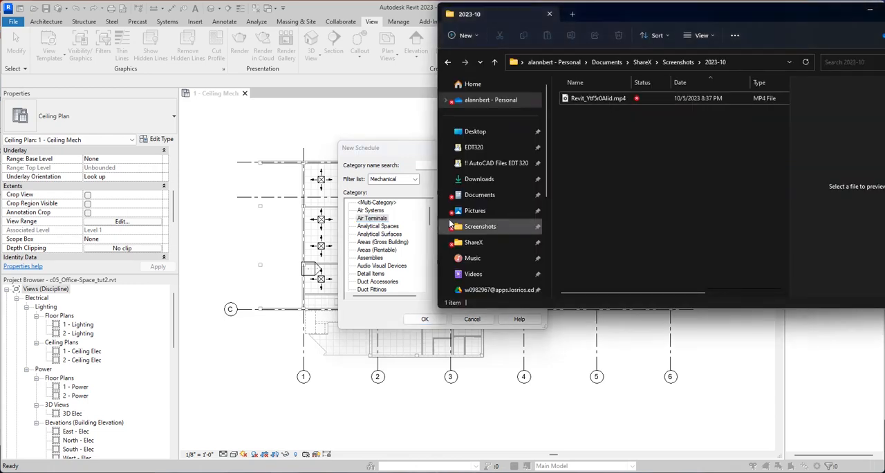
click(391, 121)
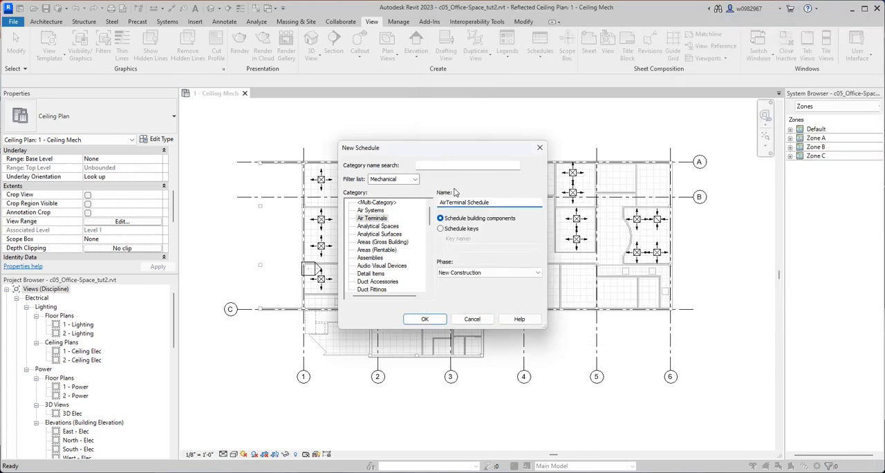
text(-)
drag(493, 204, 473, 203)
text(-Offi)
click(425, 319)
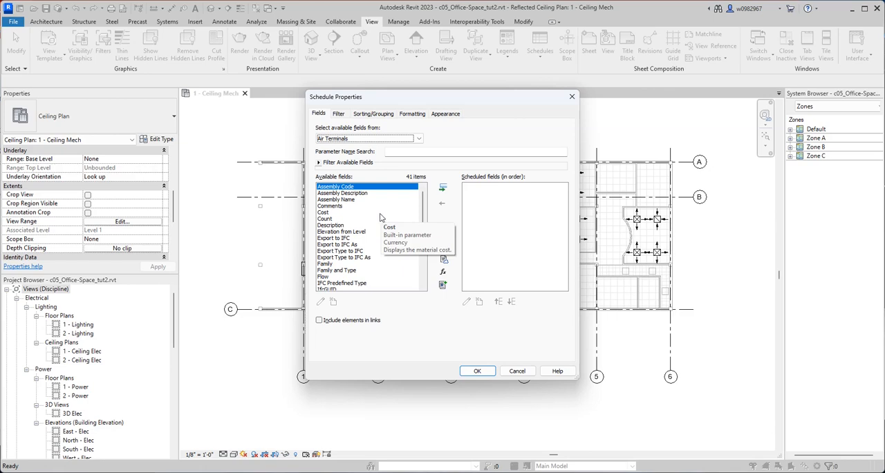
Add the air terminal fields Flow, Mark and System Type to the scheduled fields.
click(323, 276)
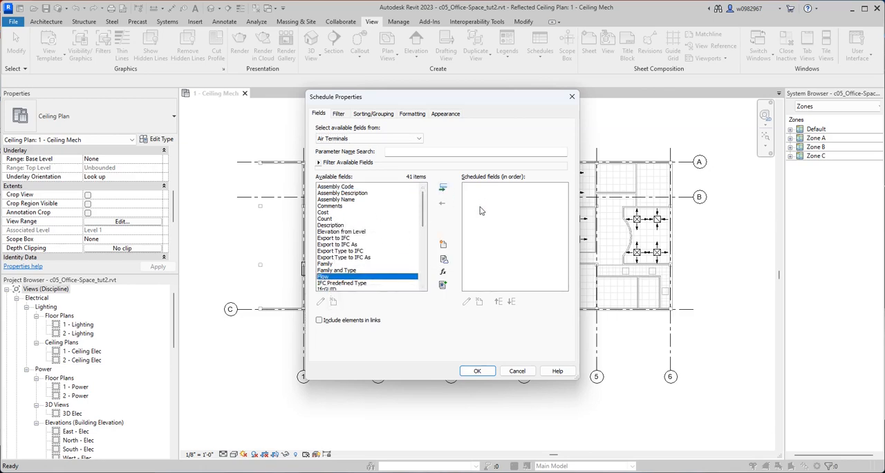
click(443, 187)
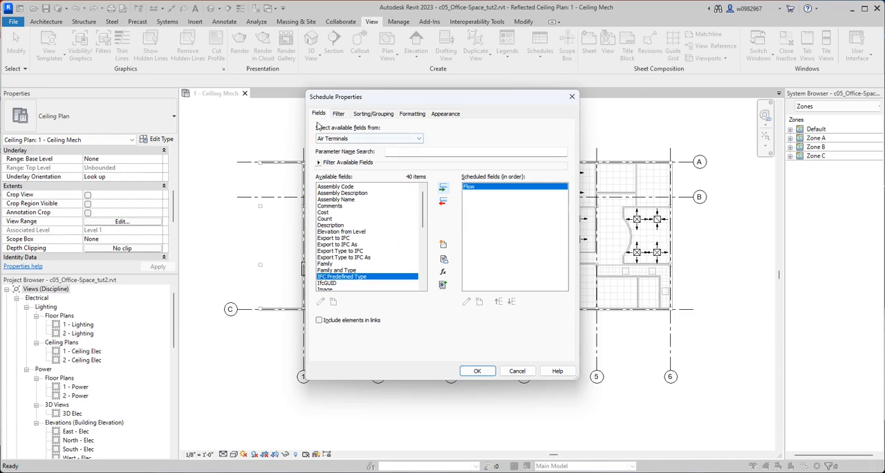
scroll(373, 255, down, 4)
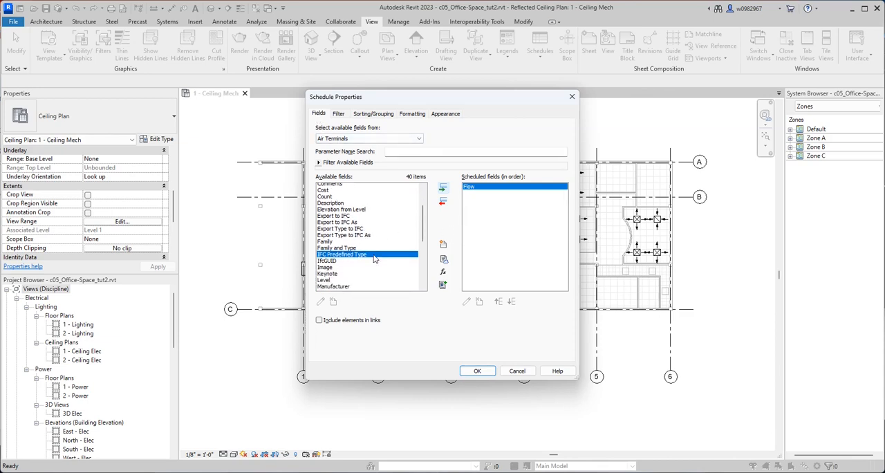
click(324, 238)
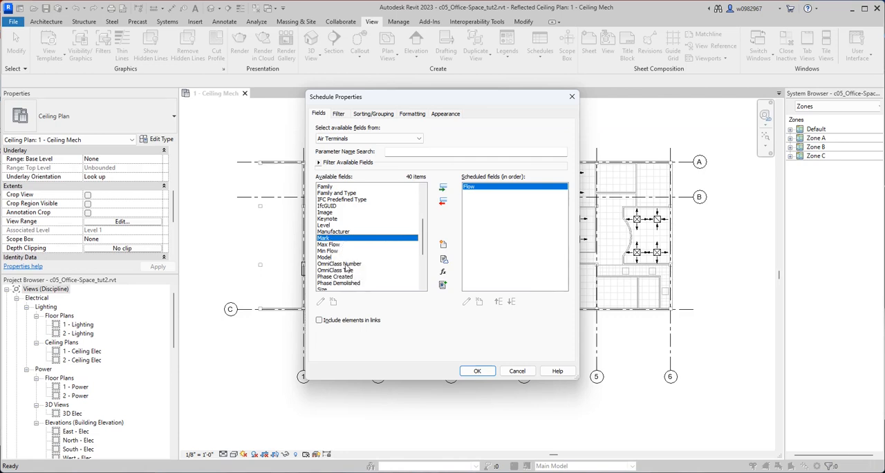
scroll(369, 279, down, 2)
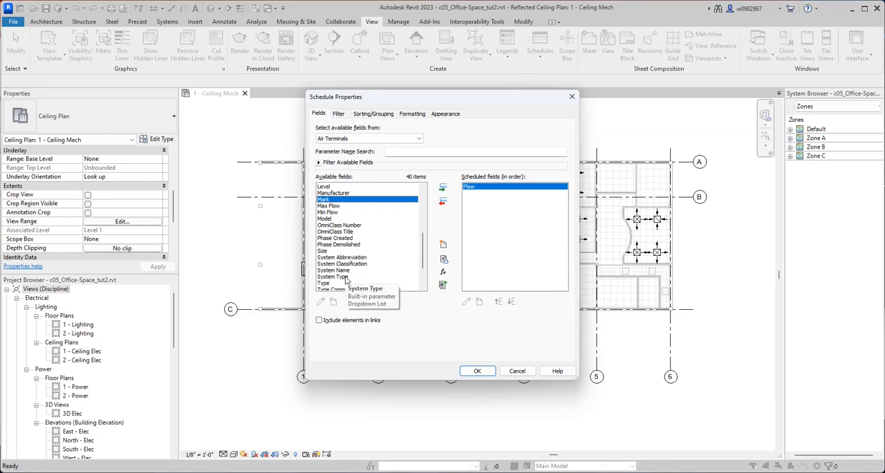
click(346, 278)
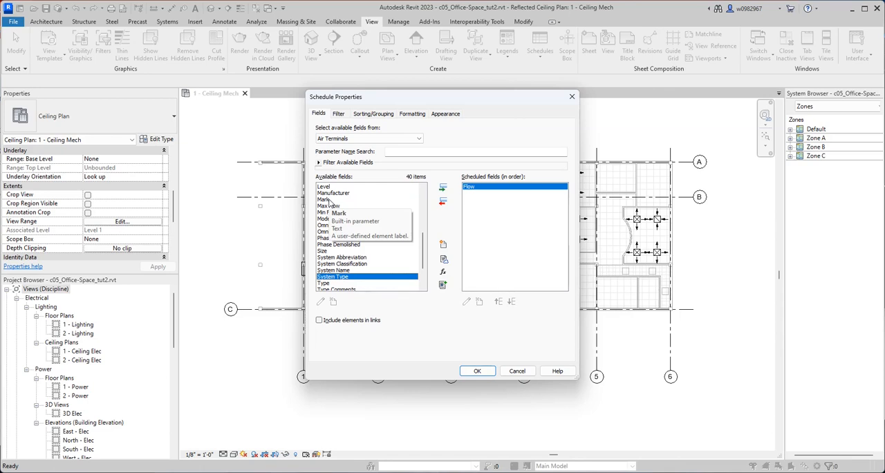
ctrl+click(332, 199)
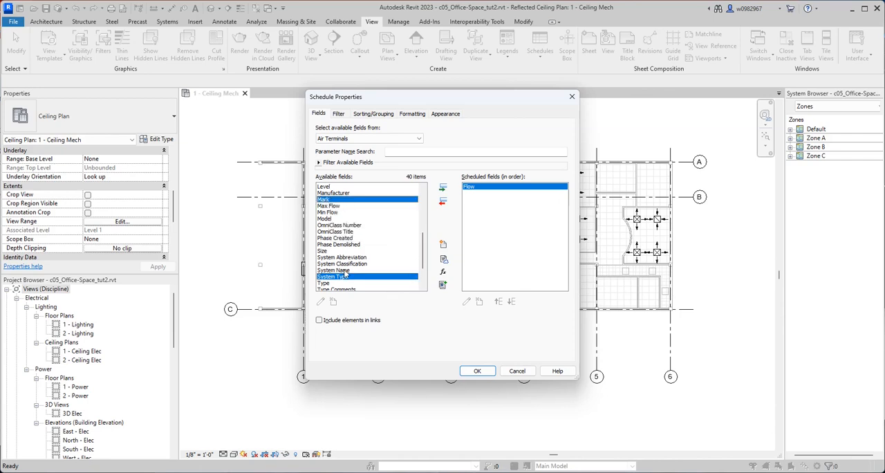
click(444, 189)
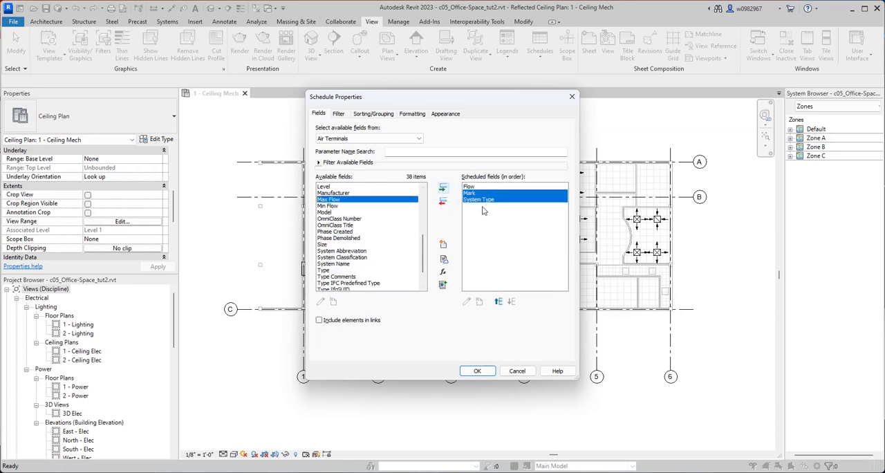
click(492, 100)
drag(492, 98, 249, 101)
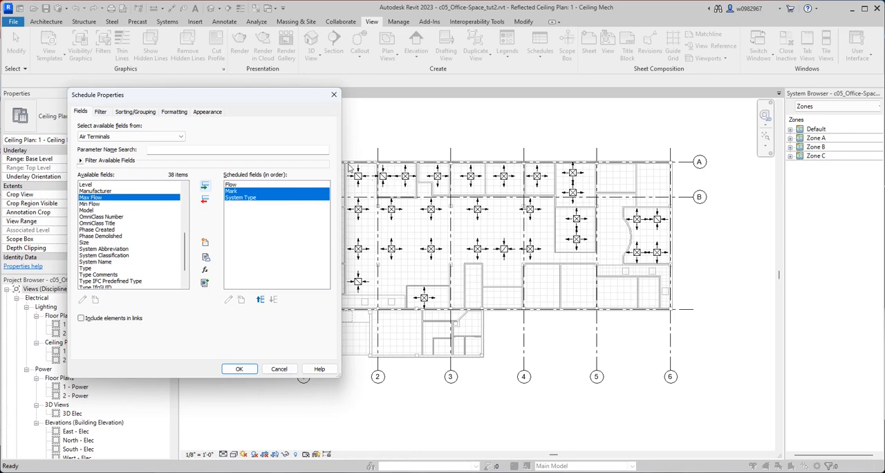
drag(300, 108, 509, 121)
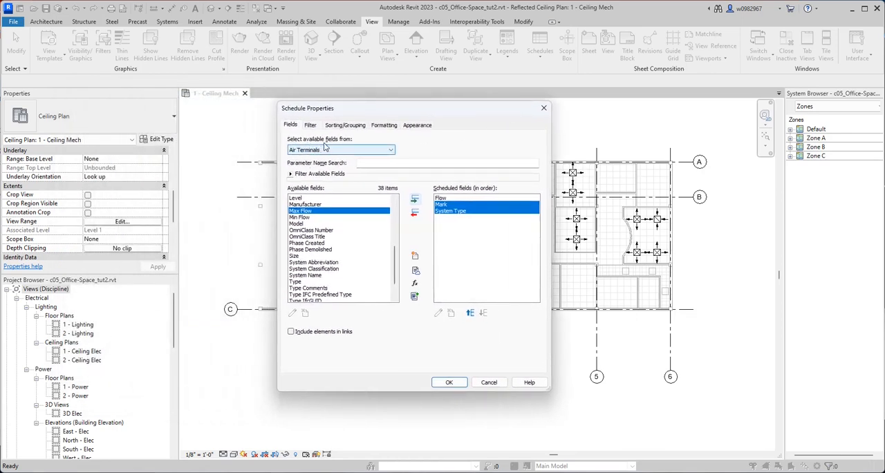
Set Space as the source of available fields and select Space: Actual Supply Airflow and Space: Calculated Supply Airflow.
click(346, 153)
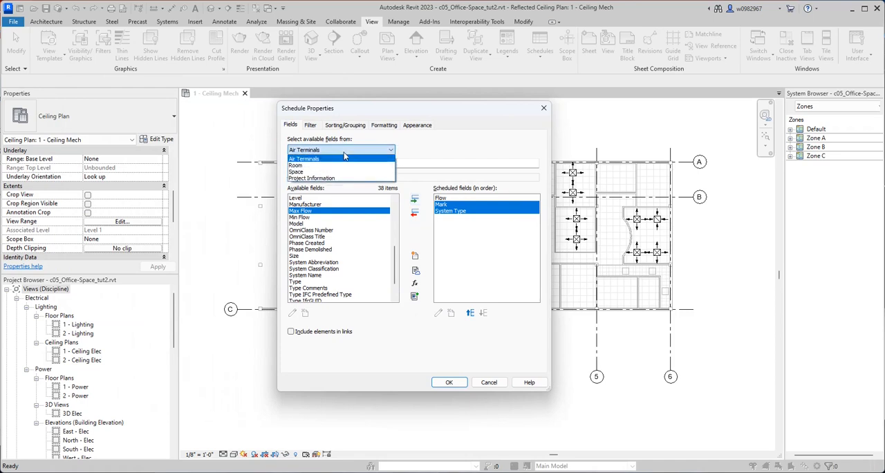
click(307, 172)
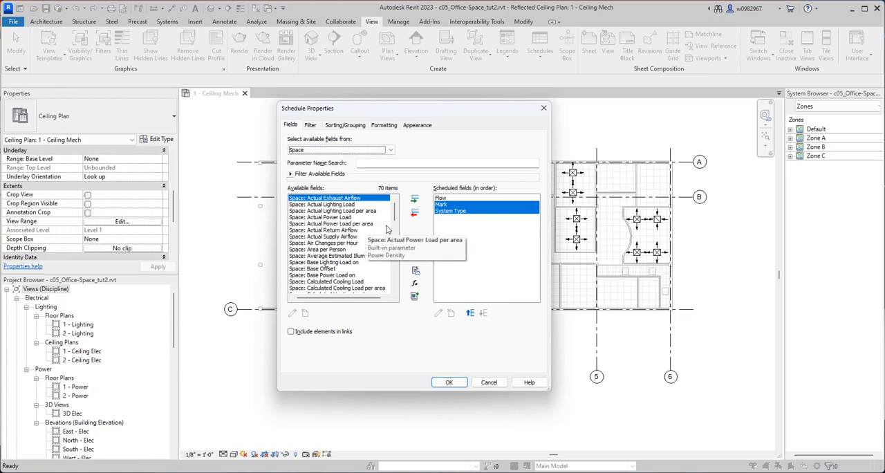
click(350, 237)
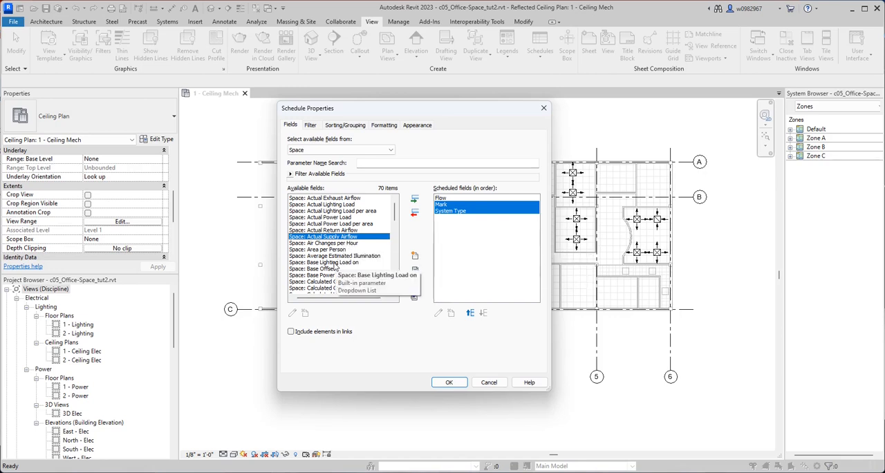
scroll(341, 270, down, 1)
scroll(349, 287, down, 1)
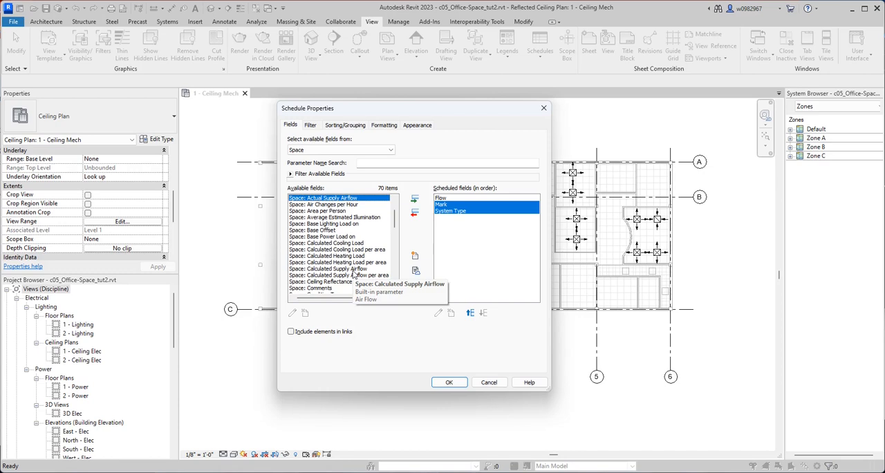
ctrl+click(354, 270)
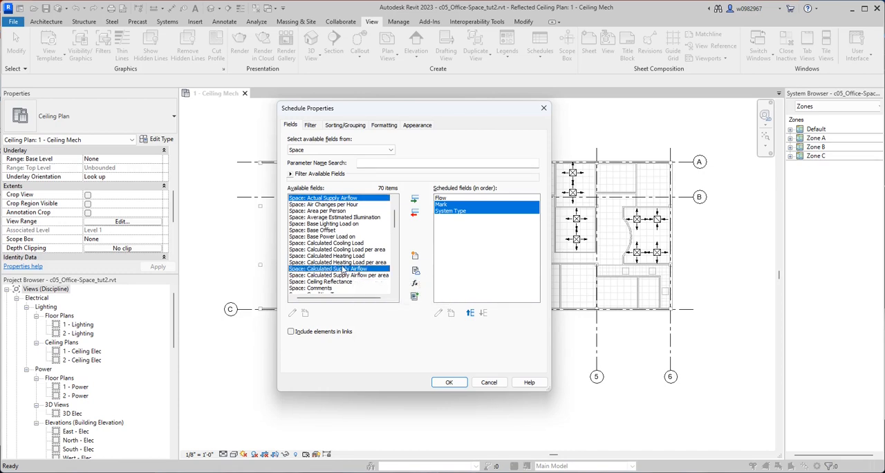
Also select Space: Name and Space: Number, and add them with the two selected supply airflow fields to the scheduled fields.
scroll(336, 258, down, 4)
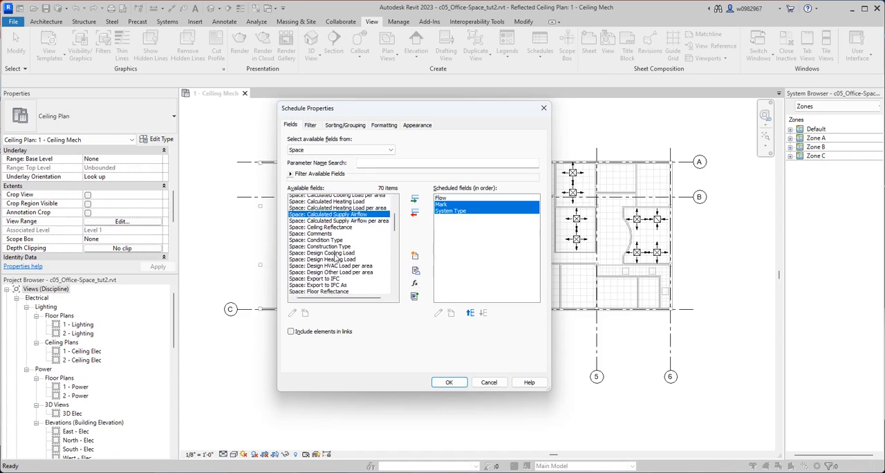
scroll(336, 258, up, 6)
scroll(336, 258, down, 8)
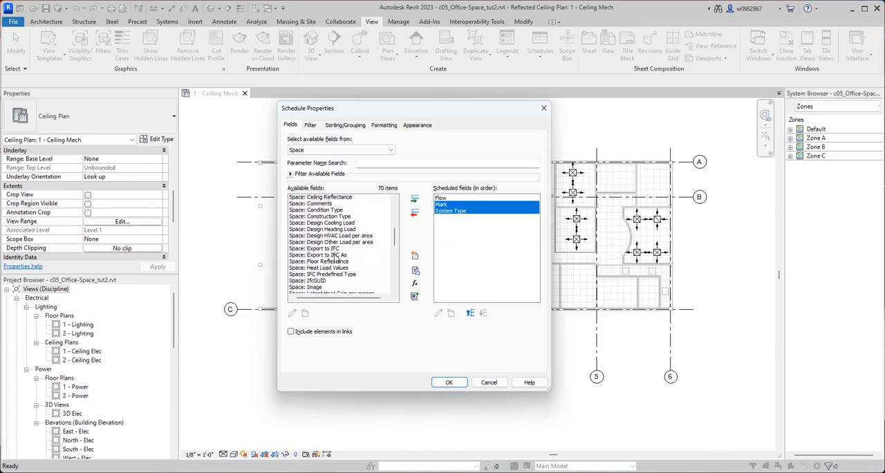
scroll(335, 258, down, 3)
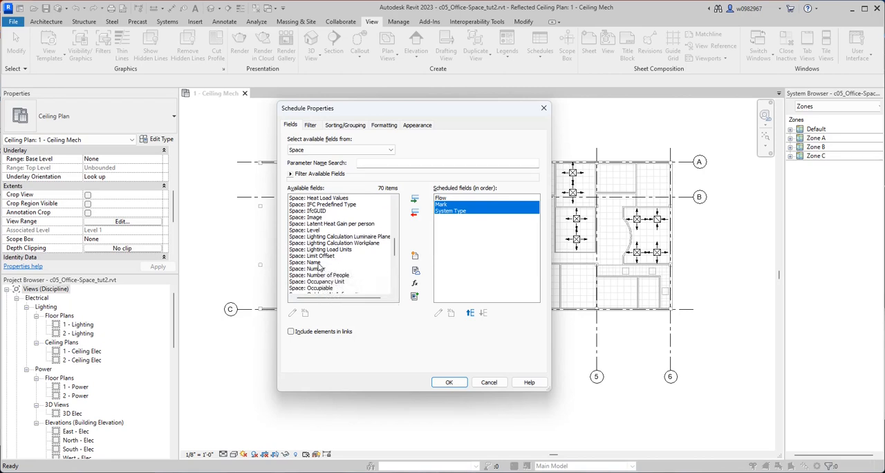
click(318, 263)
scroll(339, 262, up, 5)
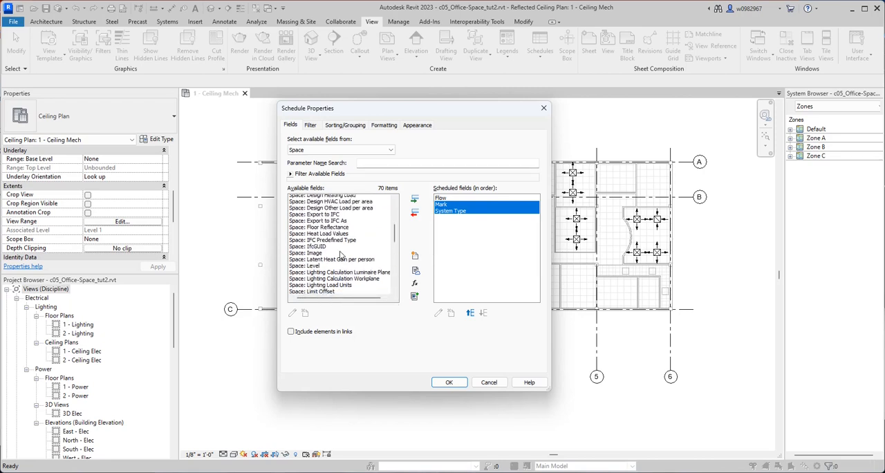
scroll(340, 257, down, 2)
scroll(340, 256, down, 1)
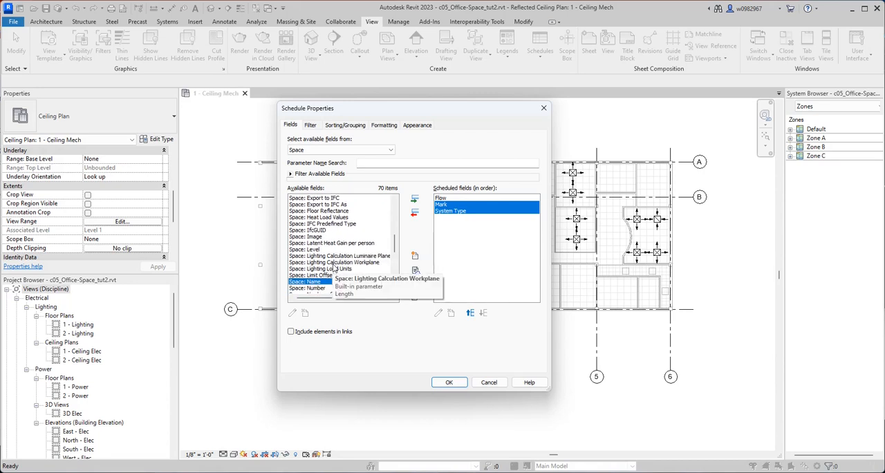
scroll(334, 269, down, 3)
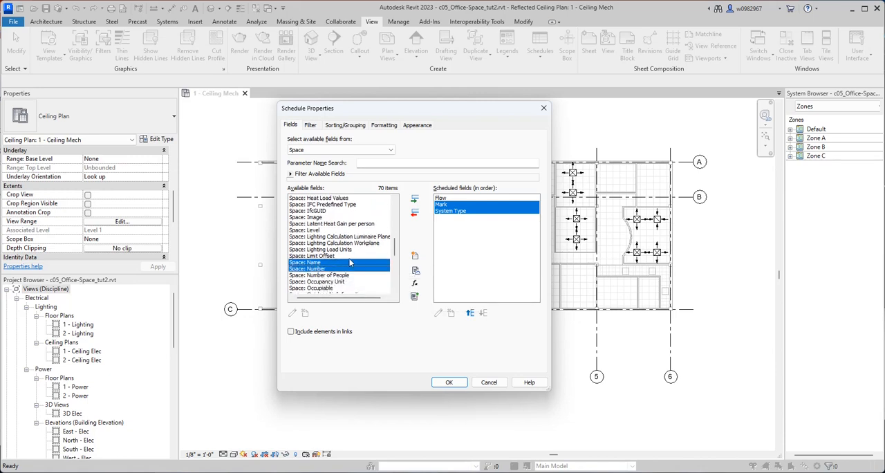
scroll(350, 262, up, 4)
scroll(349, 262, up, 4)
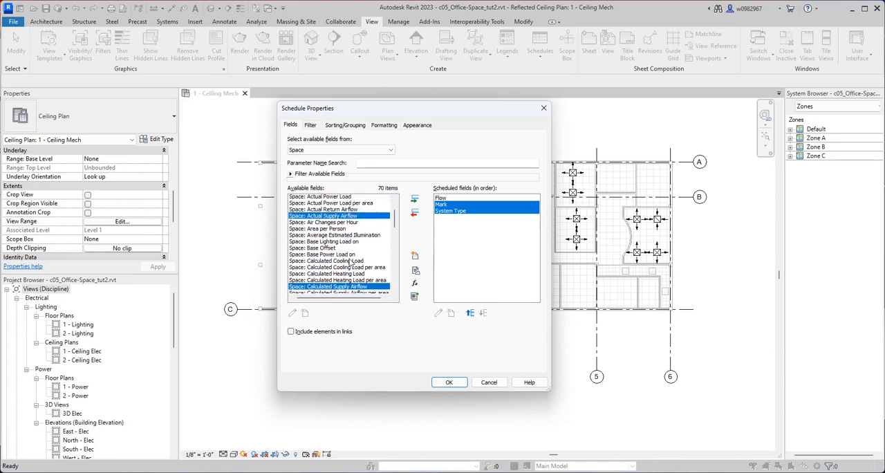
scroll(349, 263, down, 1)
scroll(349, 262, down, 4)
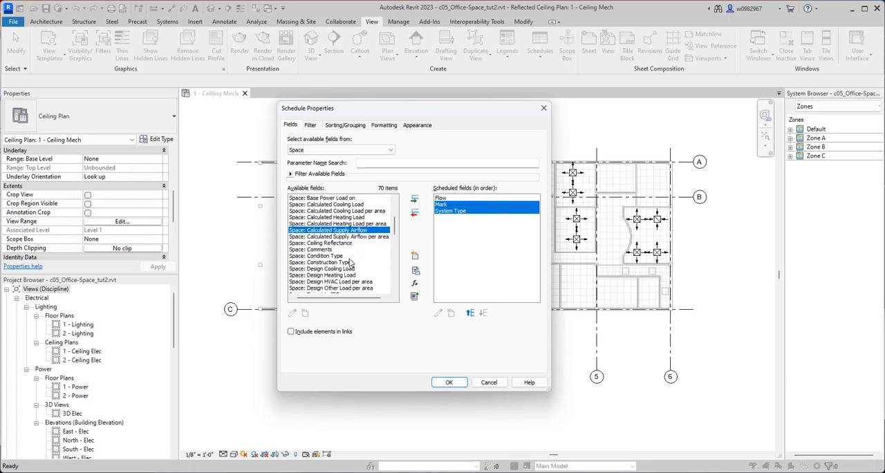
click(415, 199)
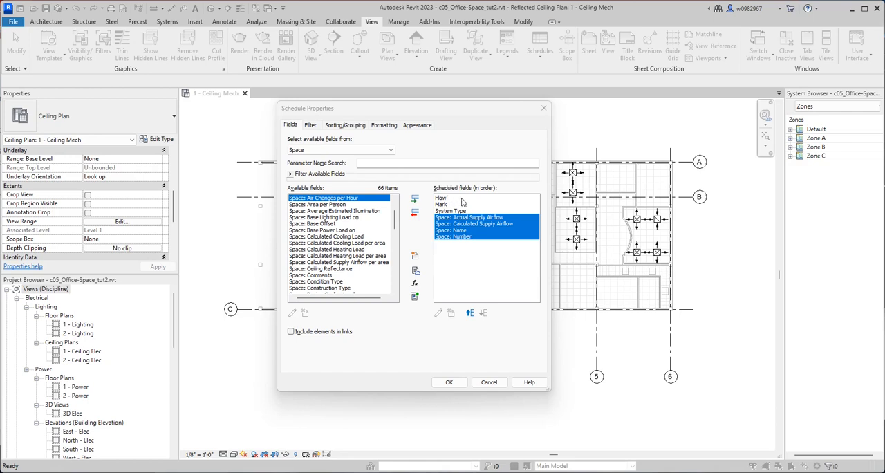
Move Space: Number to the first place in the scheduled field order.
click(468, 258)
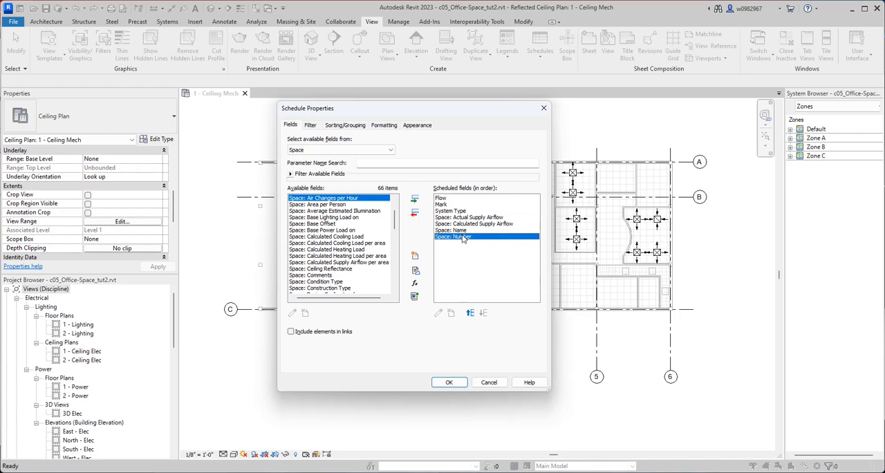
click(469, 313)
click(469, 313)
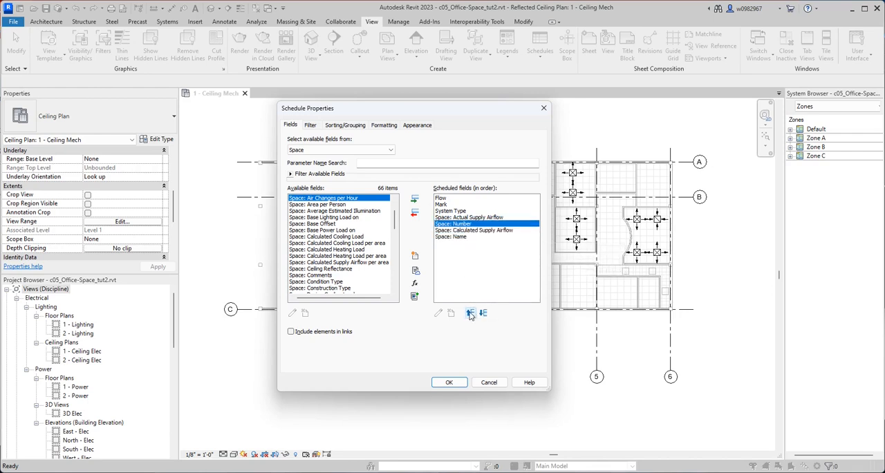
click(470, 313)
click(470, 313)
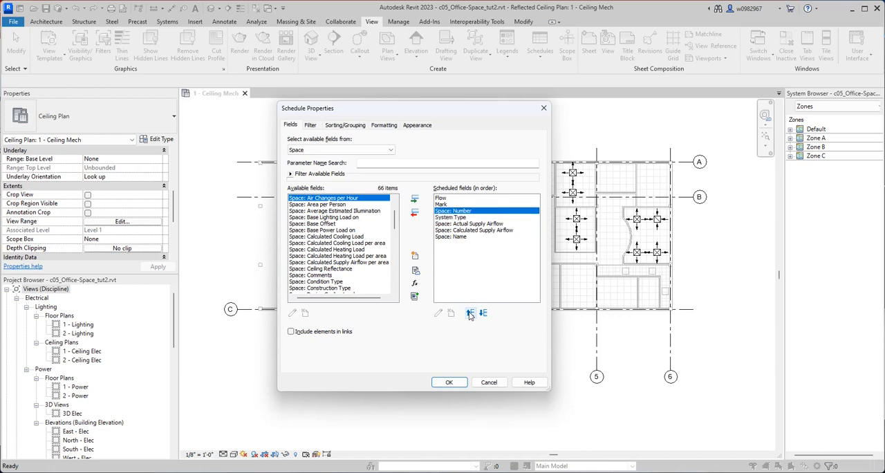
click(469, 313)
click(469, 313)
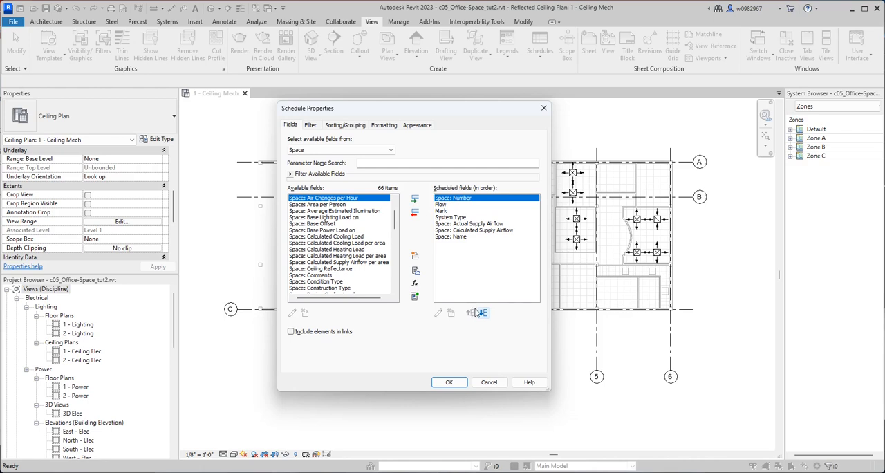
Move Space: Name up to directly follow Space: Number in the scheduled fields.
click(456, 238)
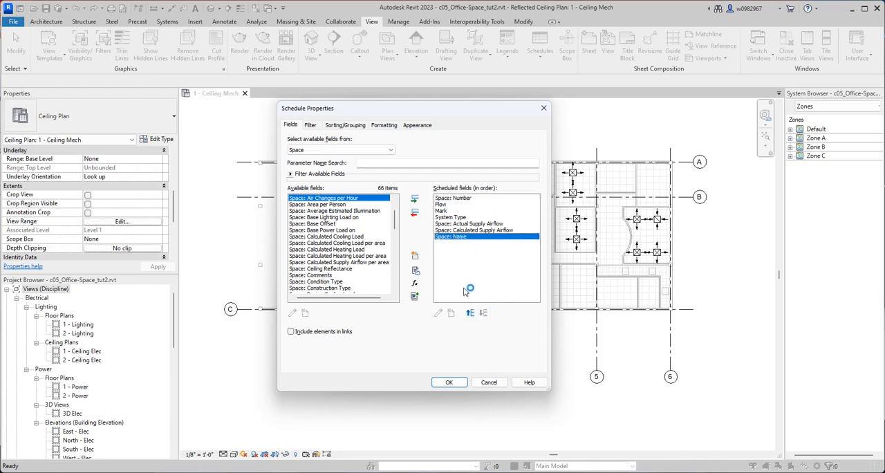
click(470, 313)
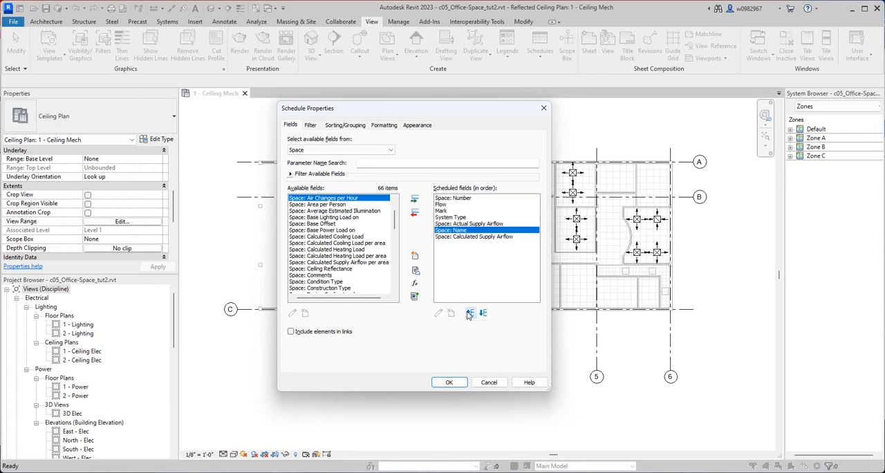
click(470, 313)
click(469, 314)
click(470, 313)
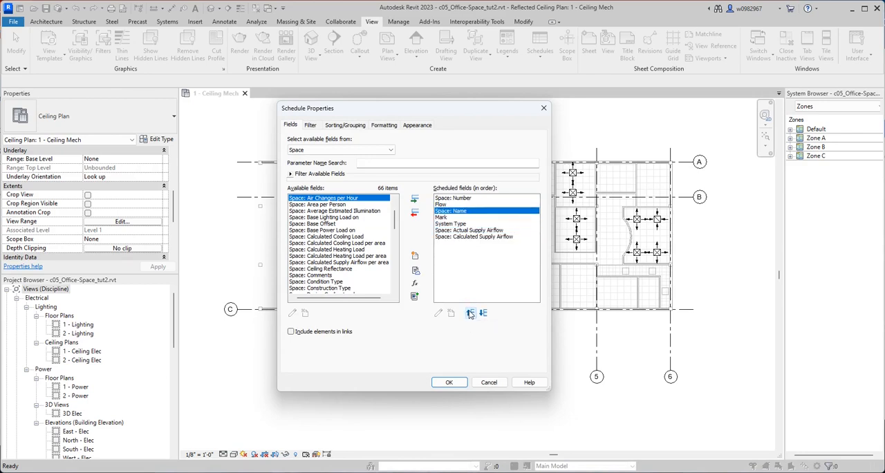
click(470, 313)
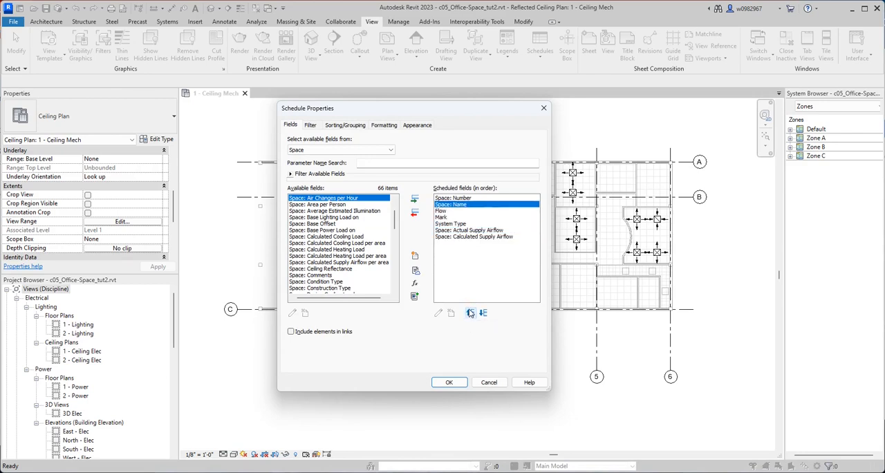
Reorder the scheduled fields so that Mark and System Type both come before Flow.
click(442, 218)
click(471, 313)
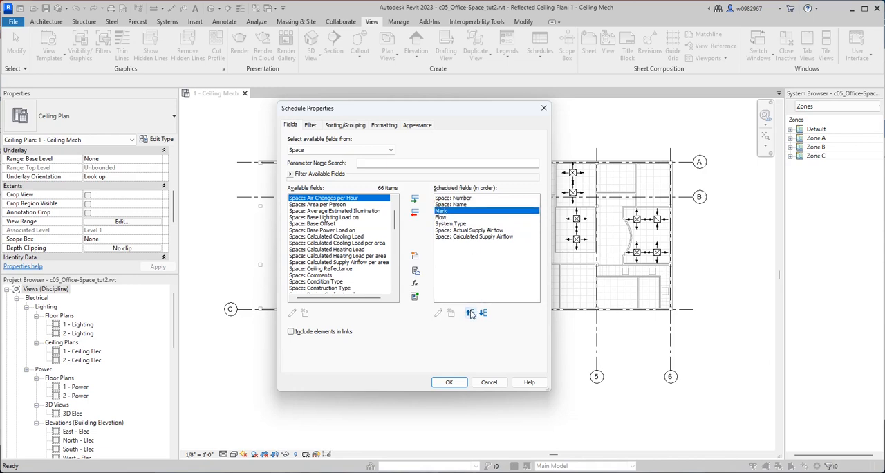
click(455, 225)
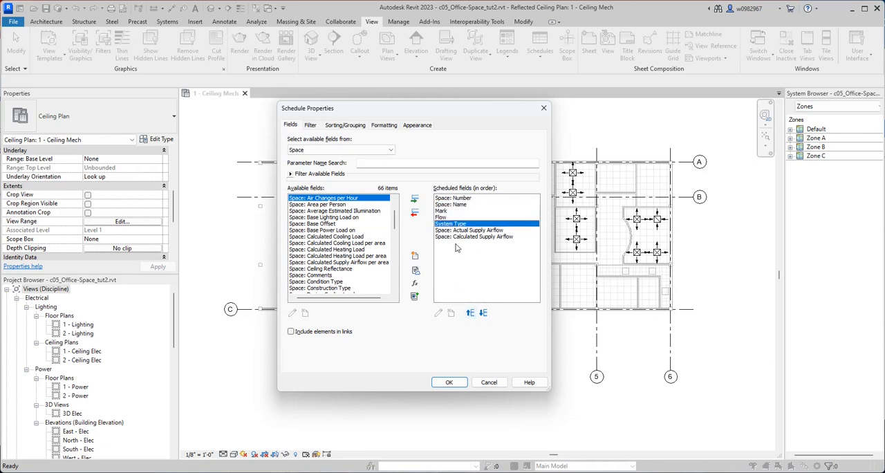
click(470, 313)
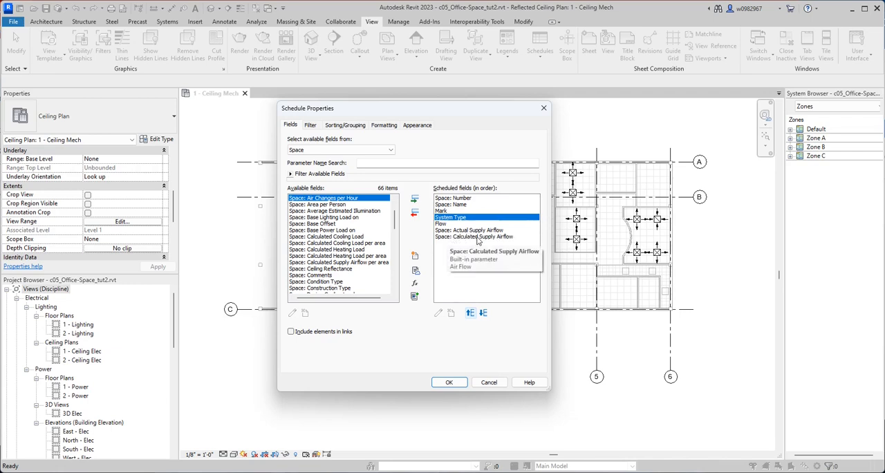
click(477, 237)
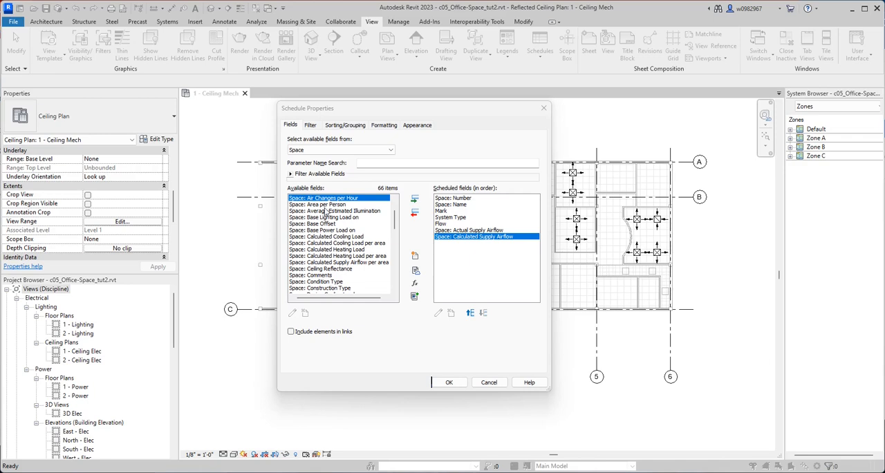
click(341, 151)
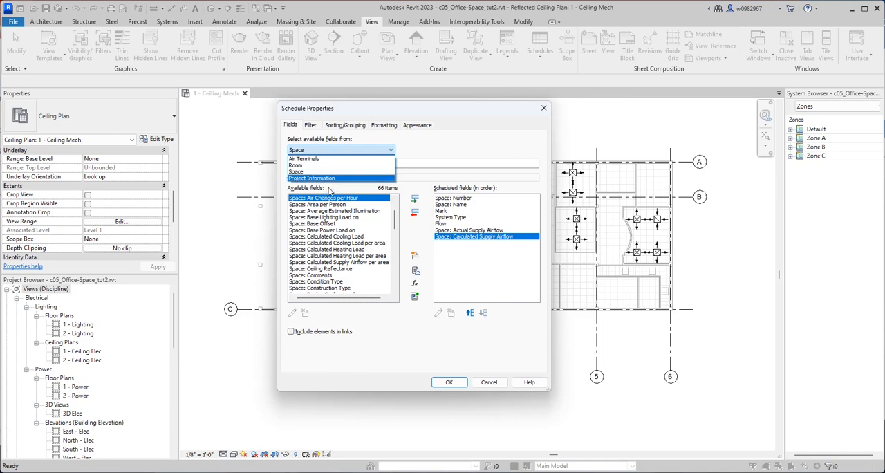
click(432, 156)
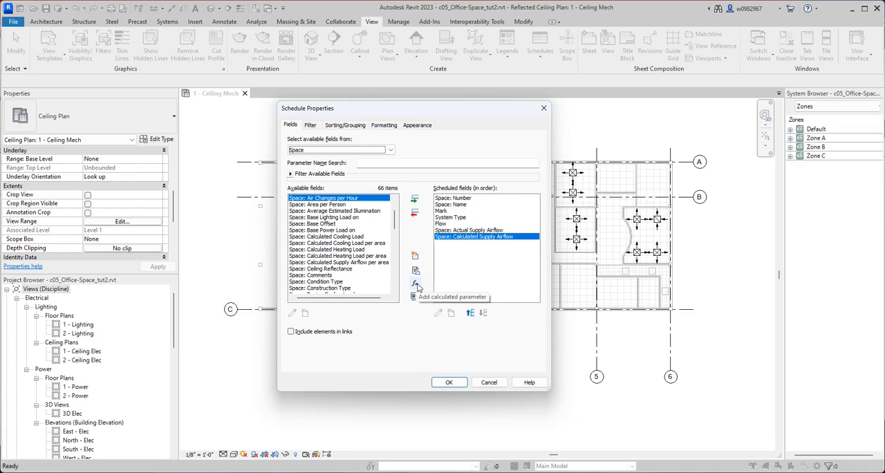
Add a calculated formula value named Difference in Airflow with discipline HVAC and type Air Flow.
click(417, 285)
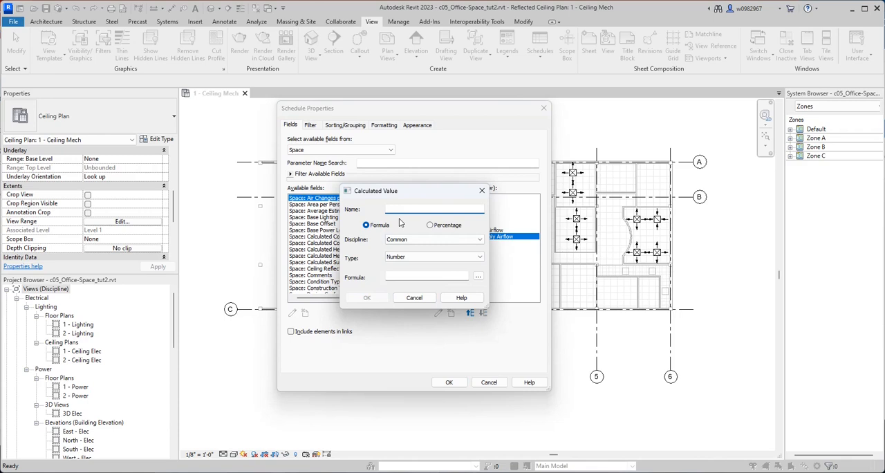
text(Difference in Airflow)
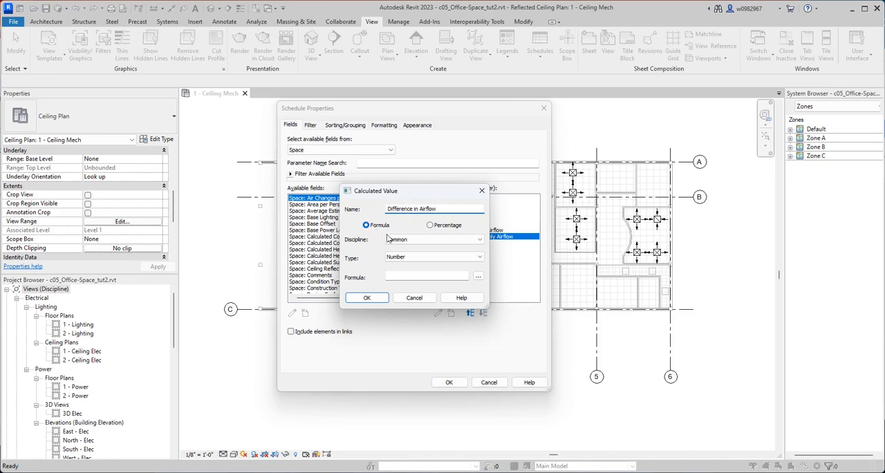
click(406, 243)
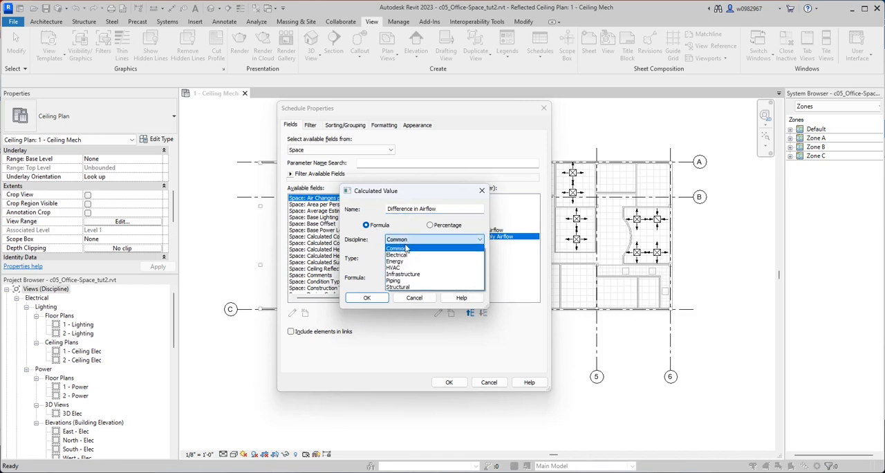
click(402, 270)
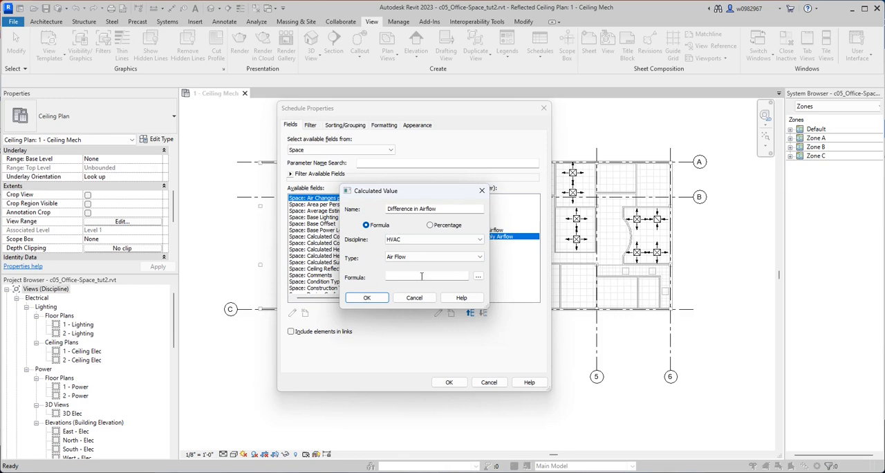
Build the formula Space: Actual Supply Airflow-Space: Calculated Supply Airflow from the schedule fields and check its text.
click(415, 276)
click(478, 277)
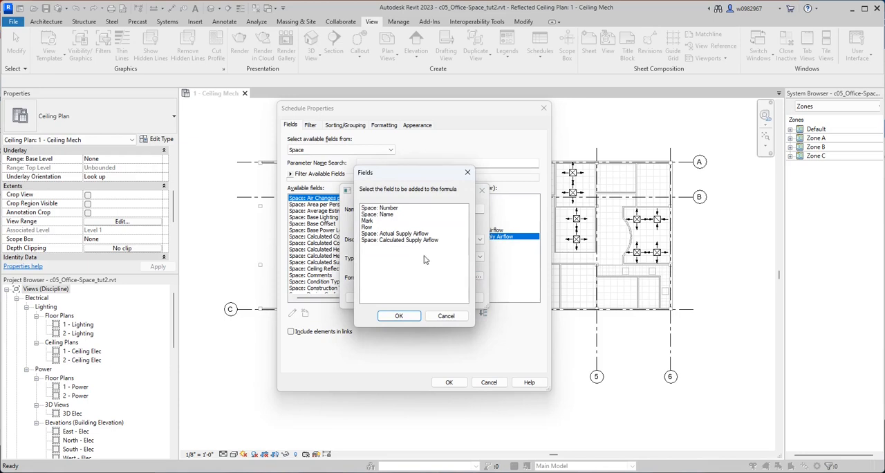
click(405, 234)
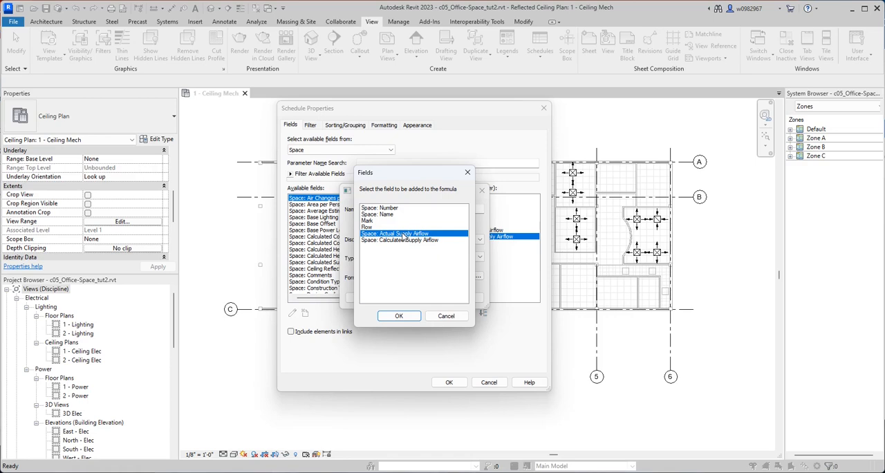
click(400, 316)
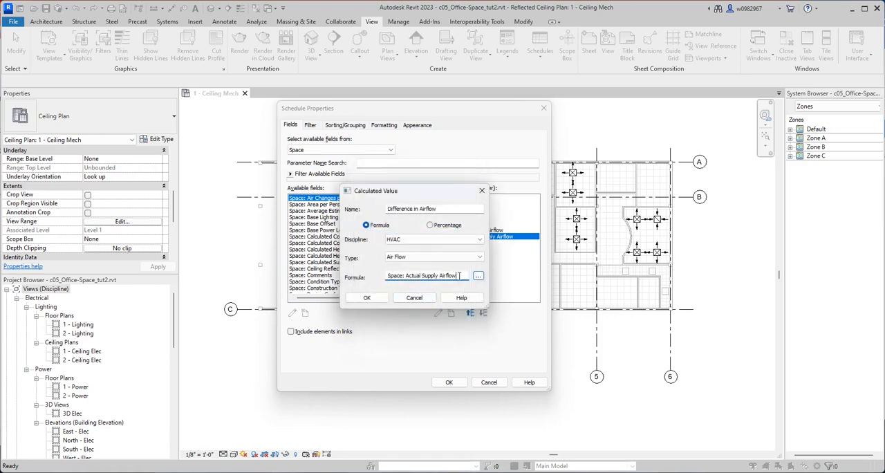
text(-)
click(478, 276)
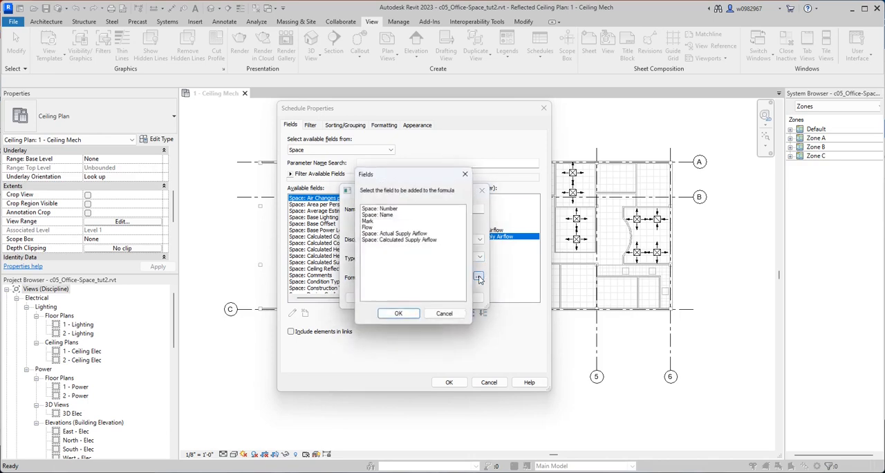
click(411, 240)
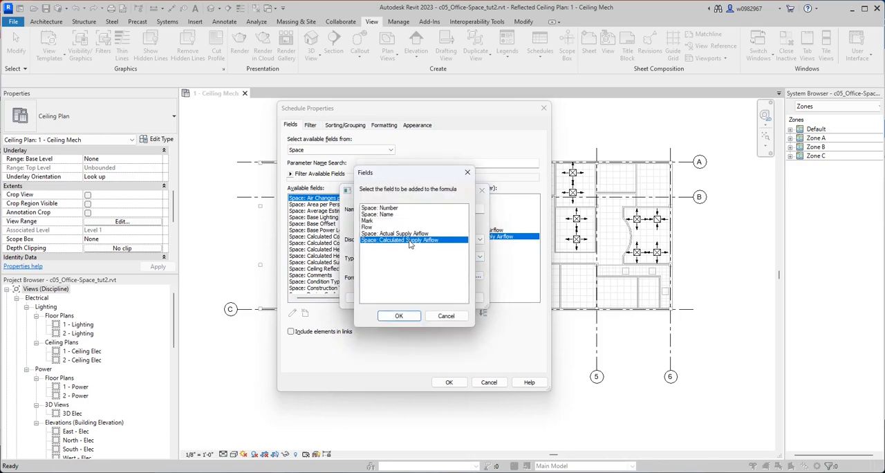
click(399, 316)
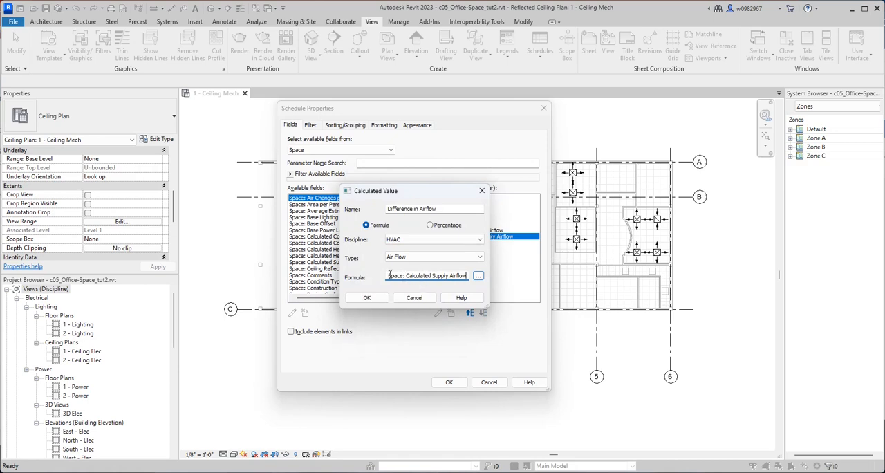
drag(419, 275, 382, 276)
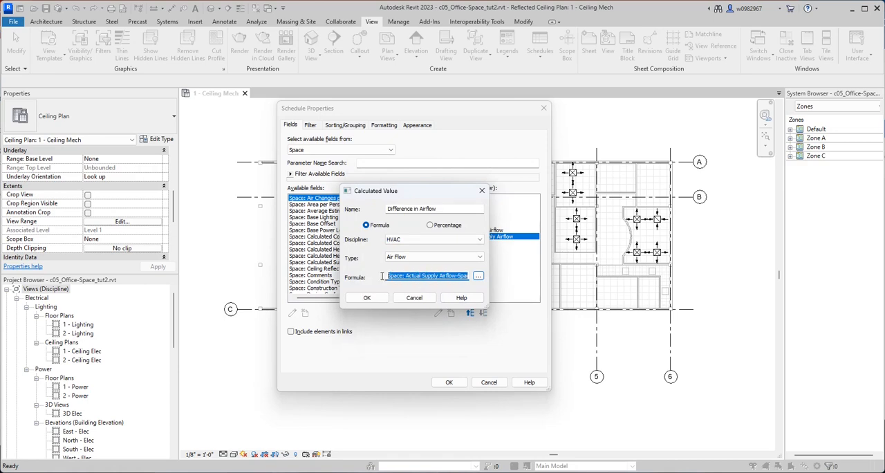
click(422, 276)
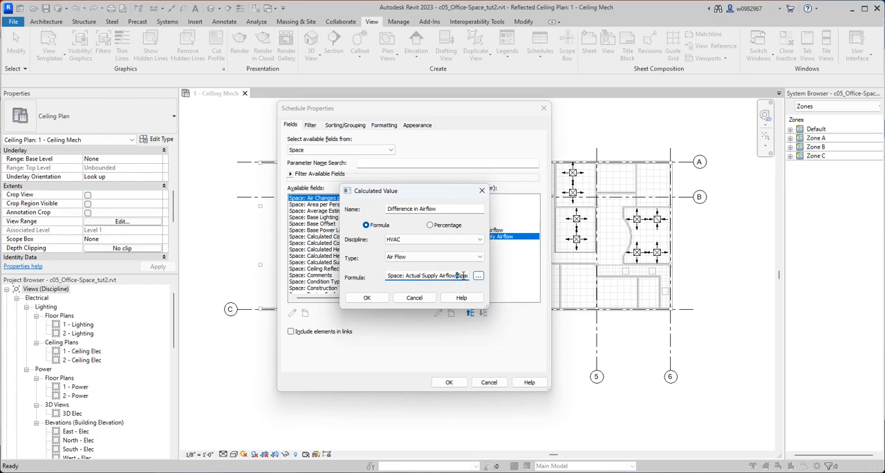
Accept the Difference in Airflow calculated value and review the order of the scheduled fields.
drag(461, 275, 469, 275)
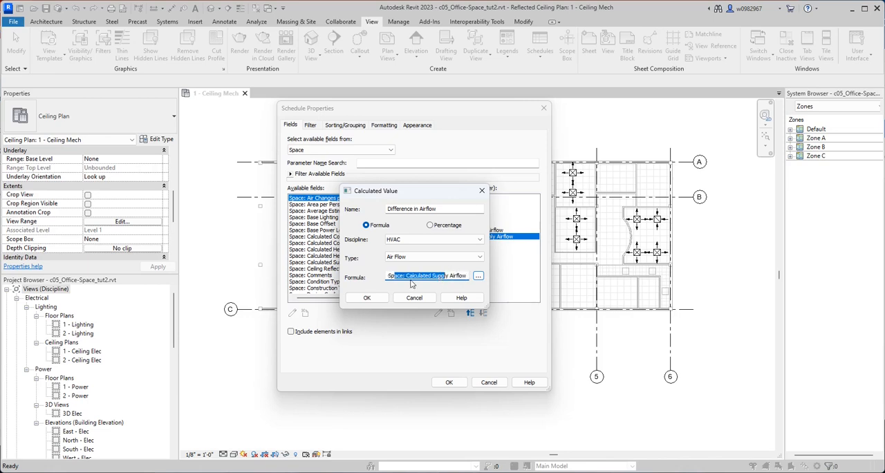
click(367, 298)
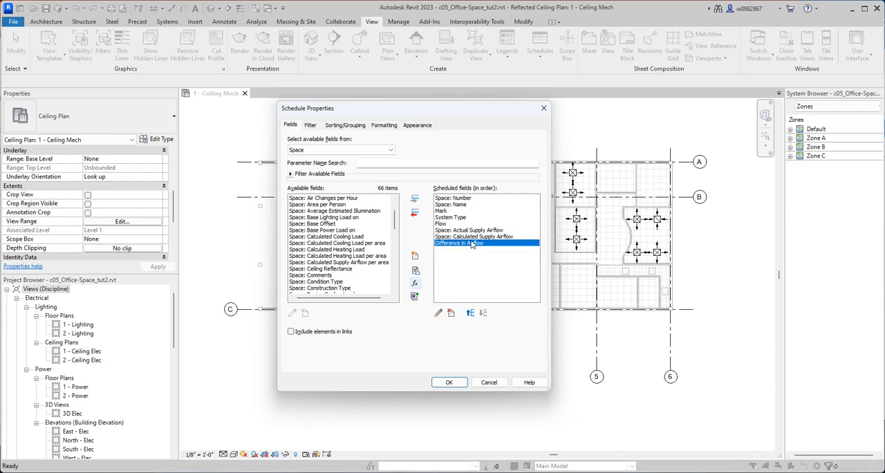
click(472, 236)
click(468, 199)
click(463, 217)
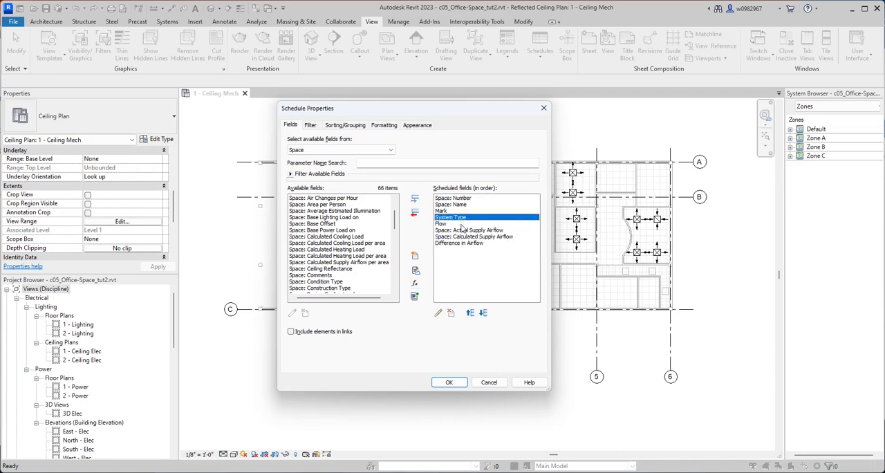
click(462, 230)
click(470, 244)
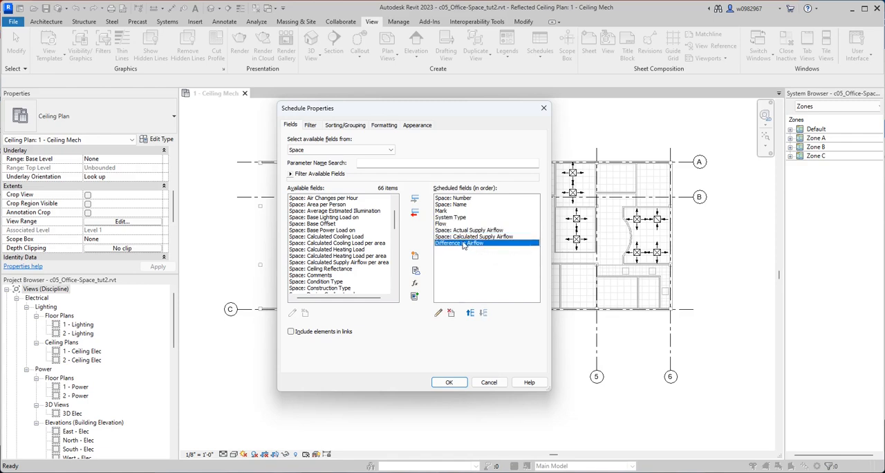
Start a conditional format for the Difference in Airflow field with the test Not Between.
click(385, 126)
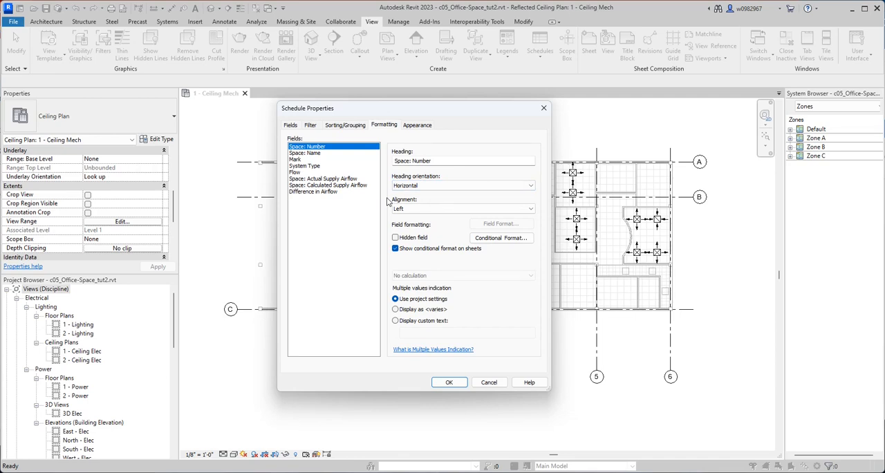
click(328, 192)
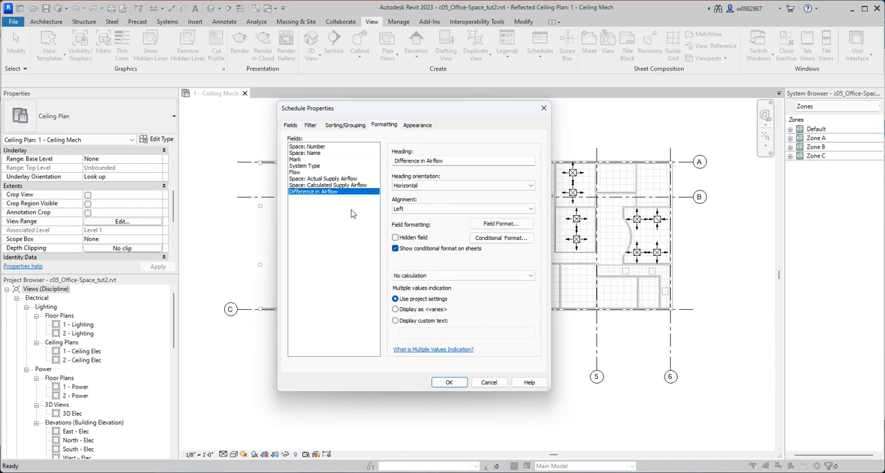
click(290, 125)
click(385, 127)
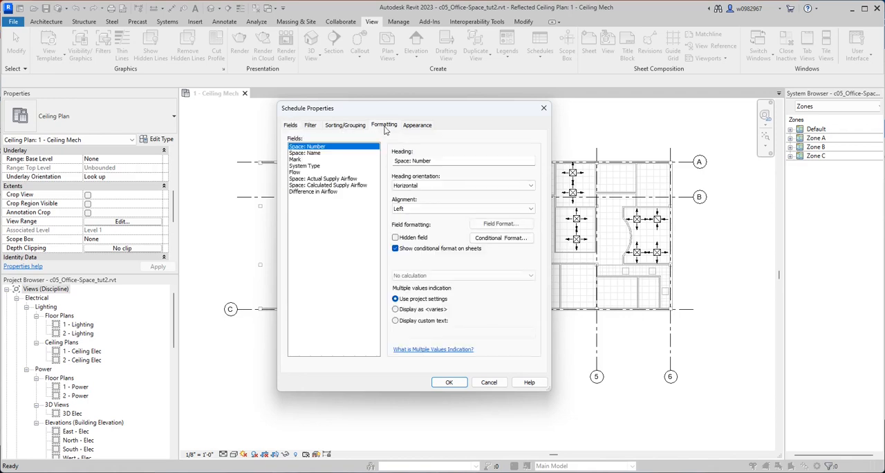
click(316, 196)
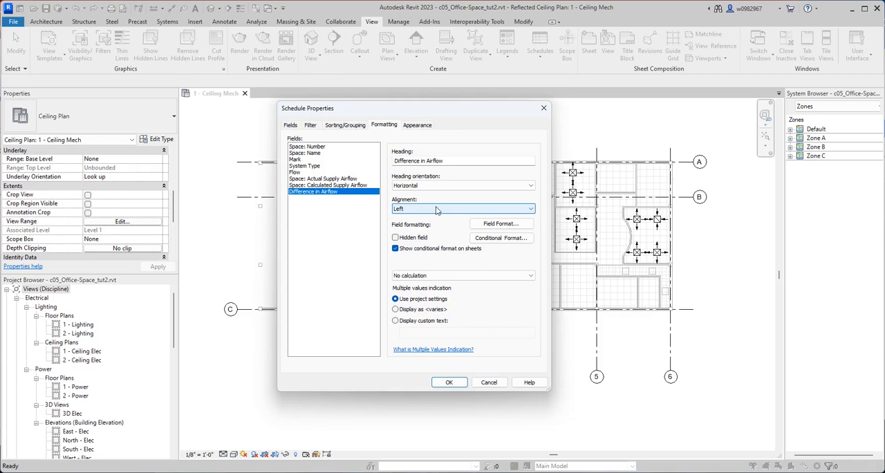
click(487, 239)
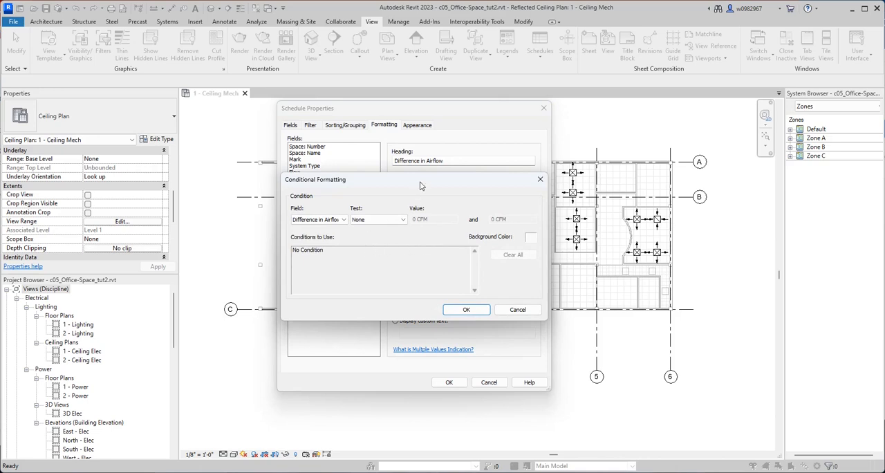
drag(421, 186, 479, 210)
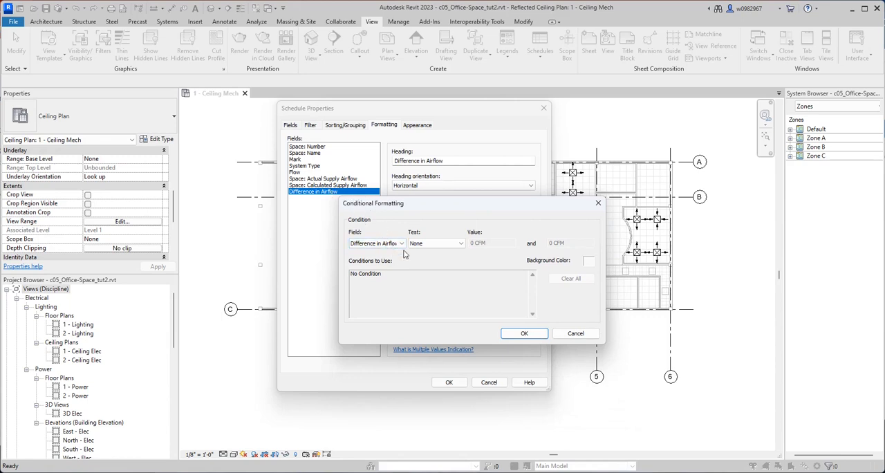
click(441, 246)
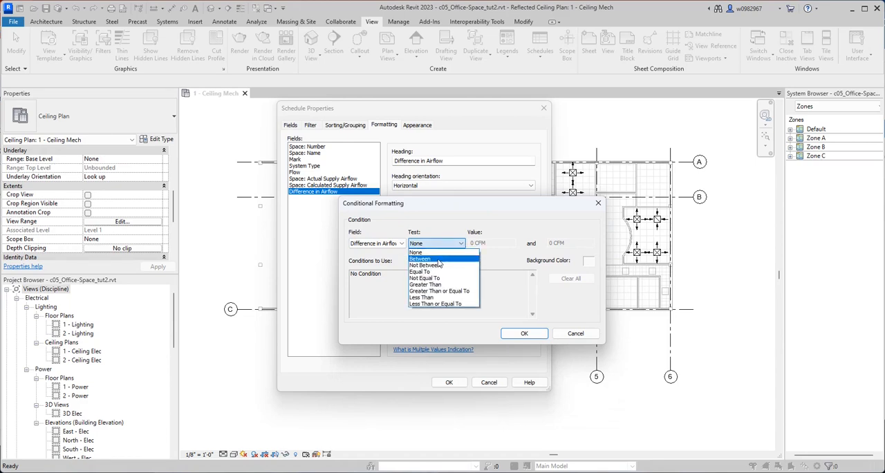
click(438, 266)
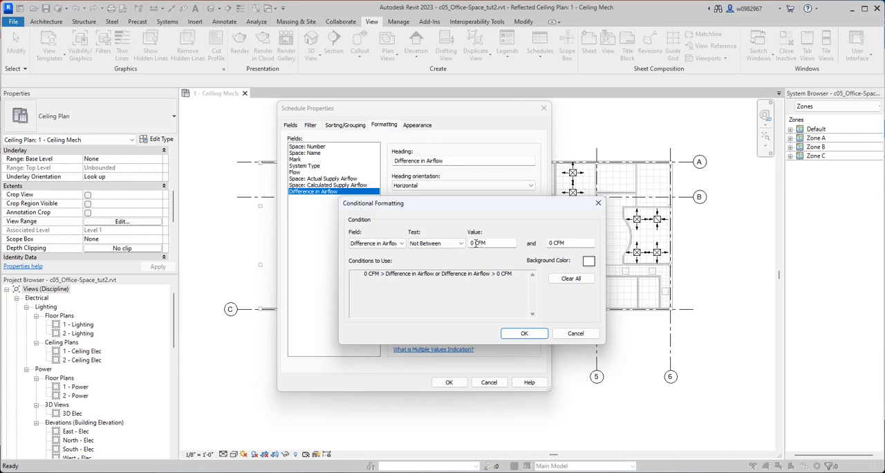
Set the condition's limits for Difference in Airflow to -20 CFM and 20 CFM.
drag(475, 244, 468, 244)
key(BackSpace)
text(-20)
drag(551, 244, 548, 243)
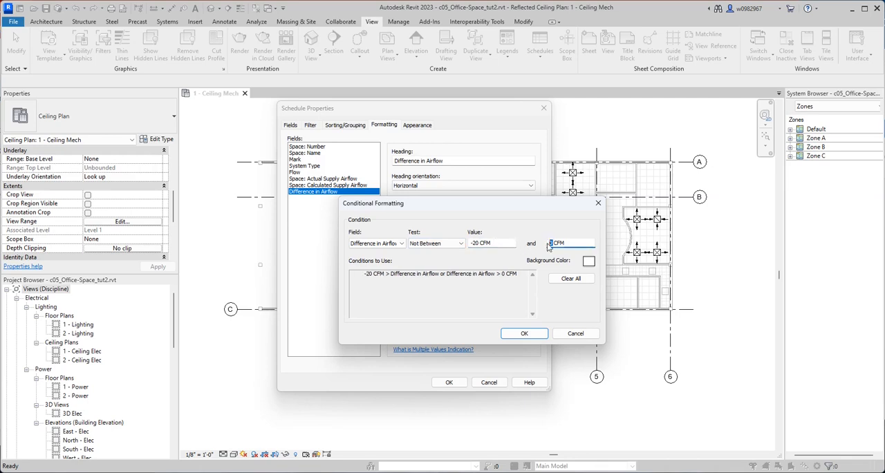
text(20)
key(Delete)
click(551, 246)
key(BackSpace)
Give the condition a yellow background color and accept the schedule properties to create the schedule.
click(588, 262)
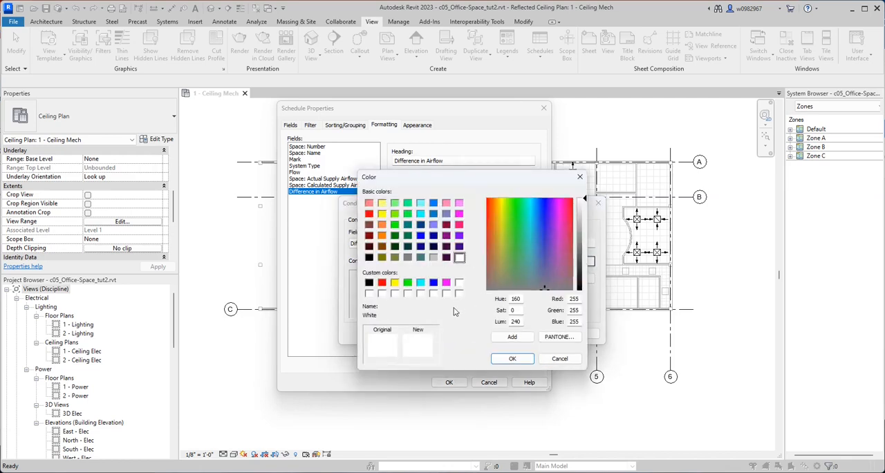
click(394, 283)
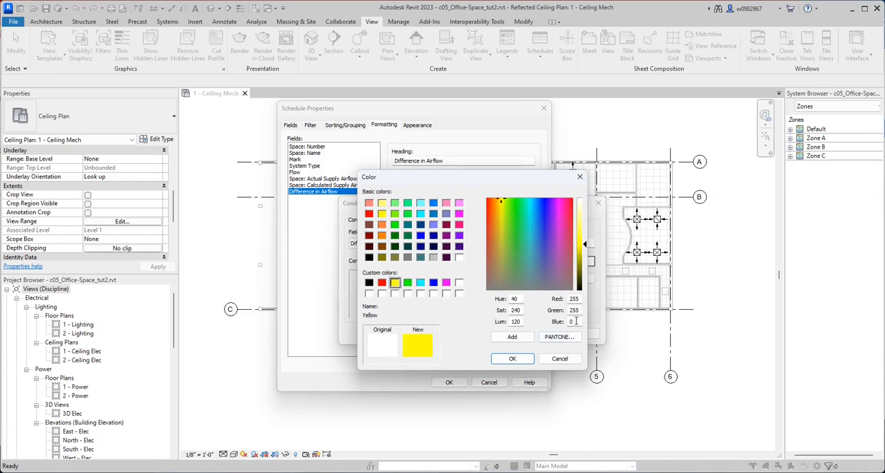
click(514, 358)
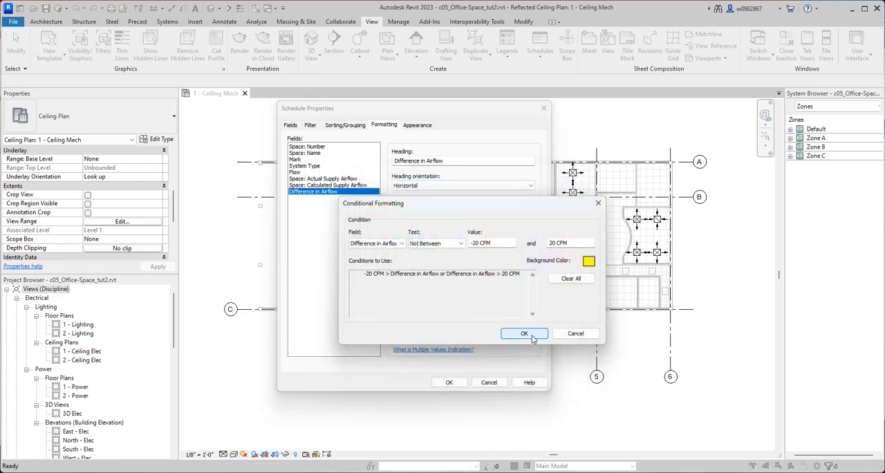
click(529, 336)
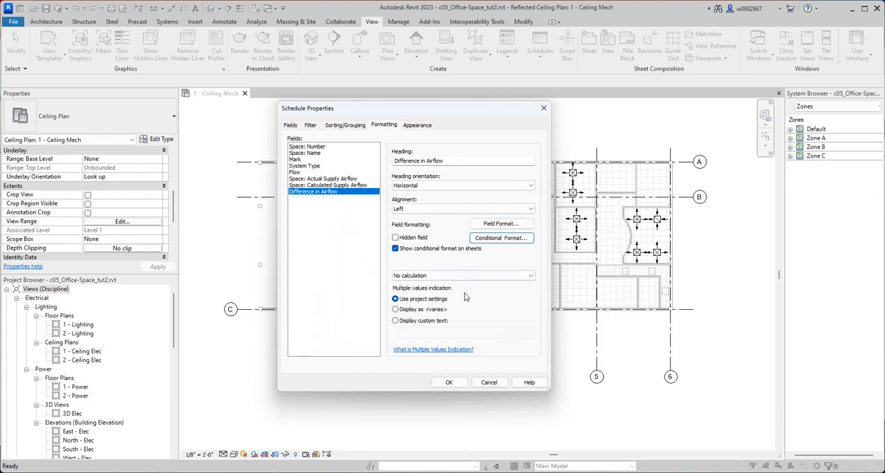
click(449, 382)
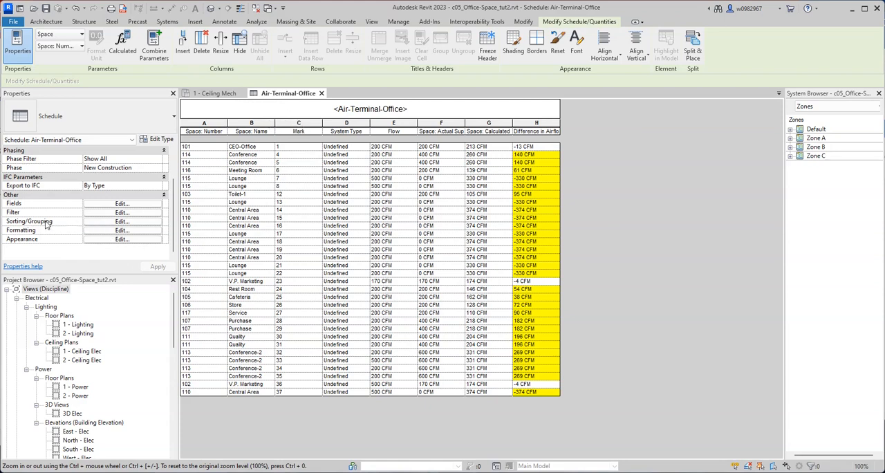
Sort the schedule by Space: Number with header, Count and totals footer and blank line, and turn on grand totals with title, count, and totals.
click(122, 222)
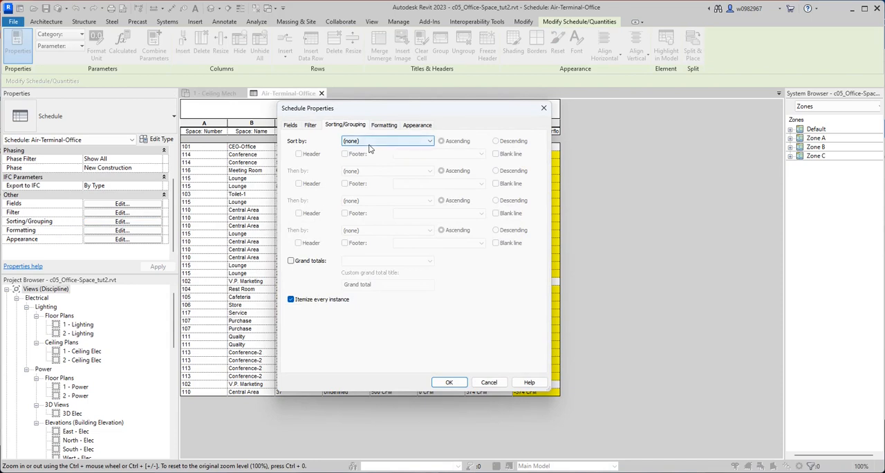
click(371, 145)
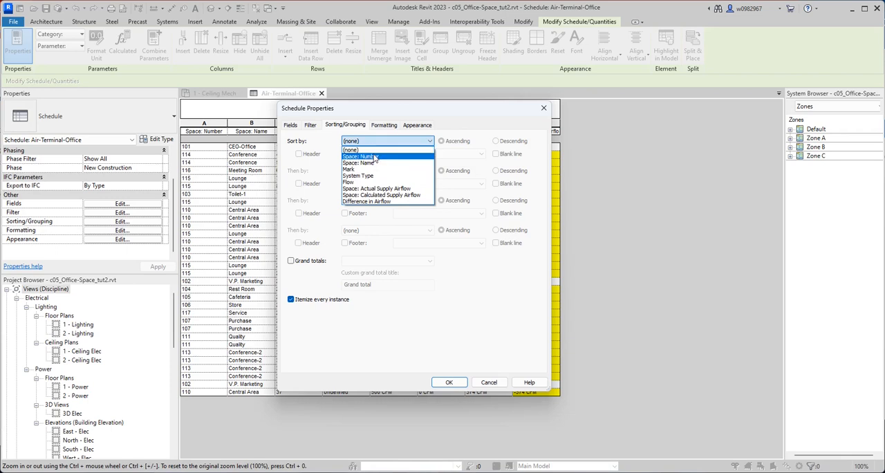
click(377, 157)
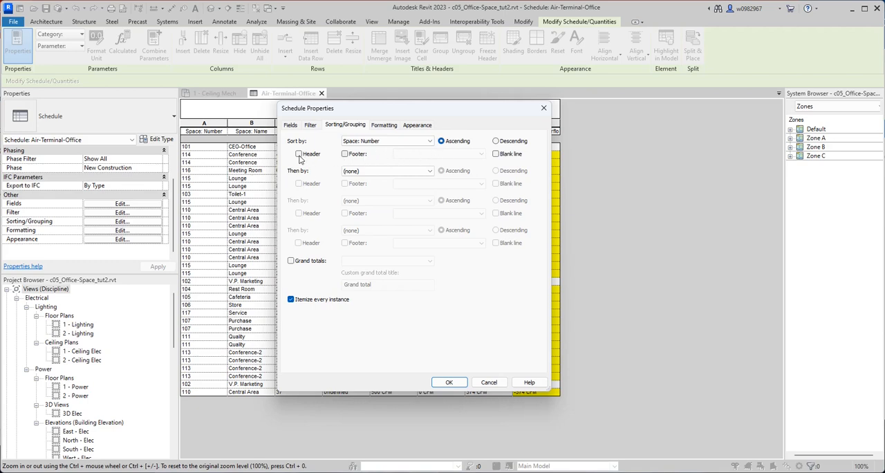
click(345, 153)
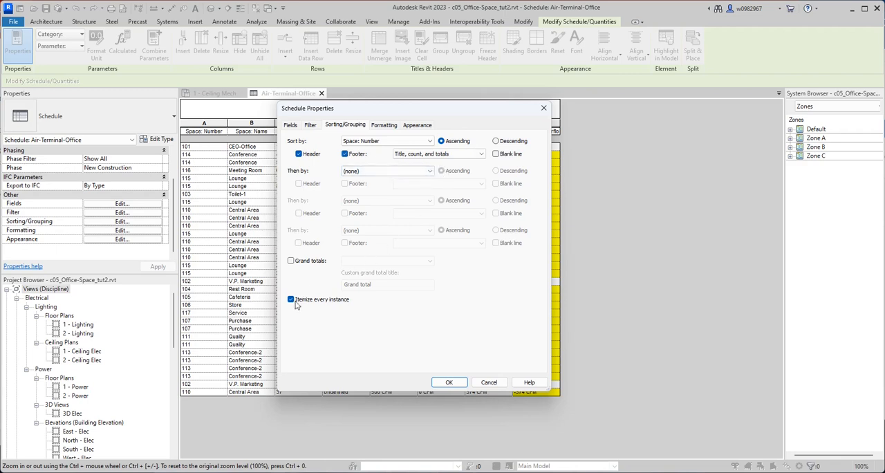
click(427, 154)
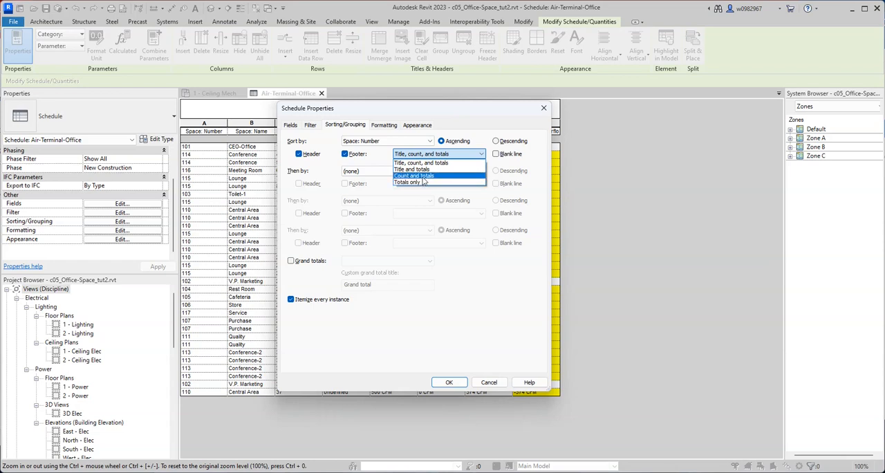
click(423, 177)
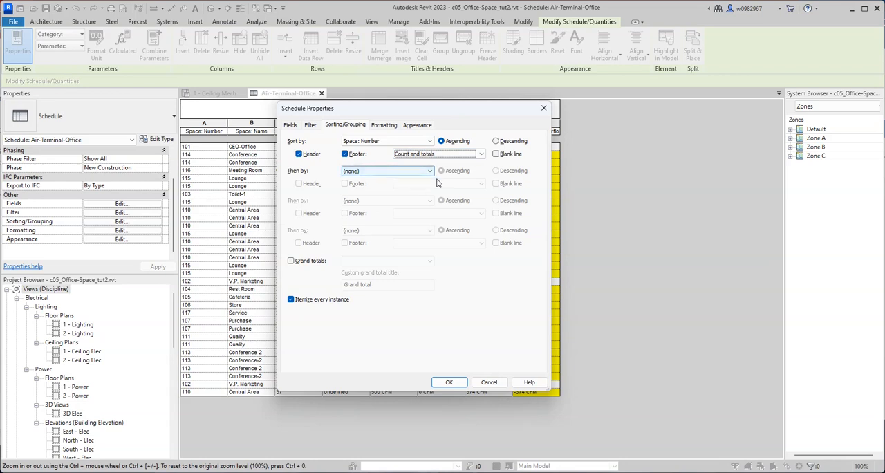
click(496, 158)
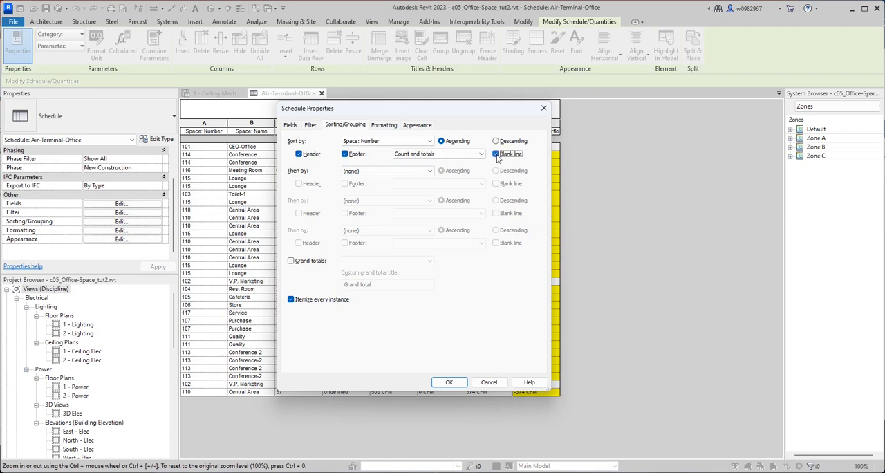
click(291, 263)
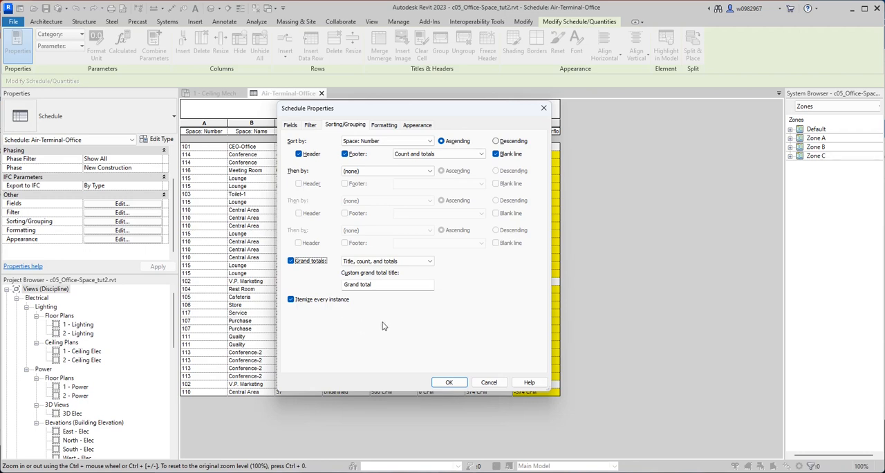
Check the available filter fields, keep the filter at (none), and apply the schedule's sorting and grouping settings.
click(311, 126)
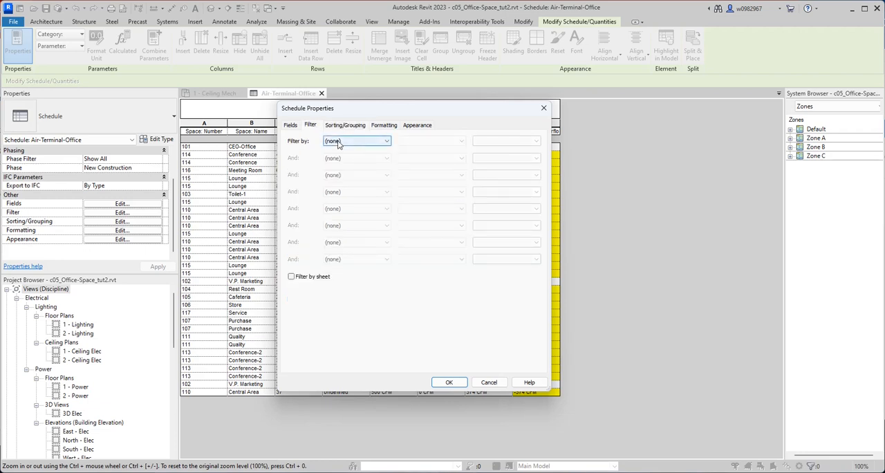
click(339, 142)
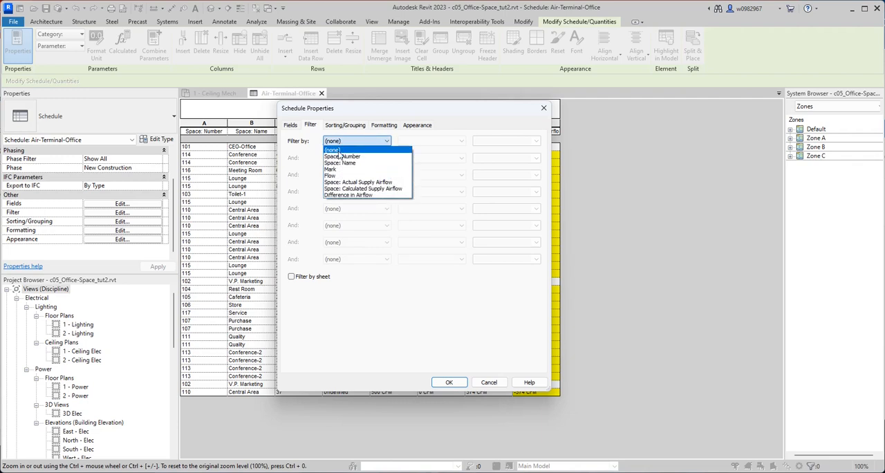
click(338, 151)
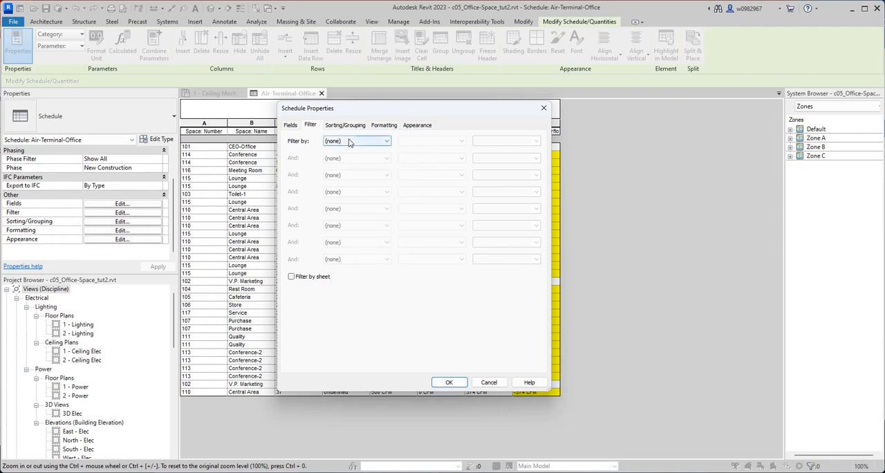
click(349, 141)
click(337, 143)
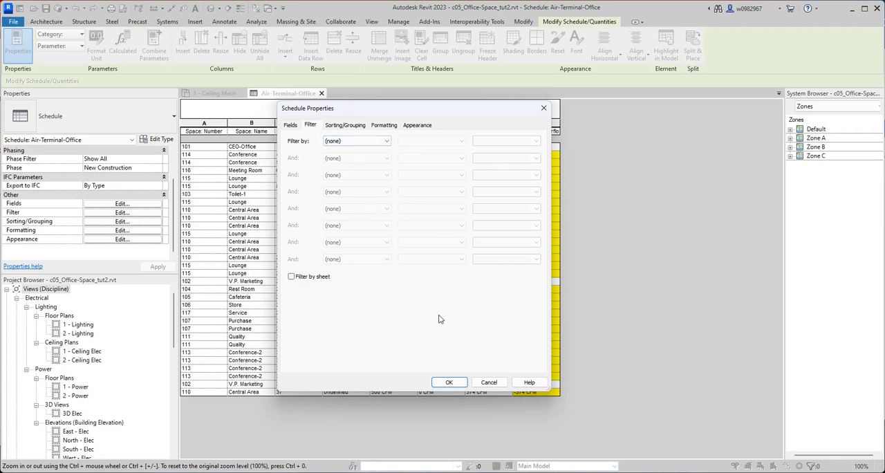
click(450, 383)
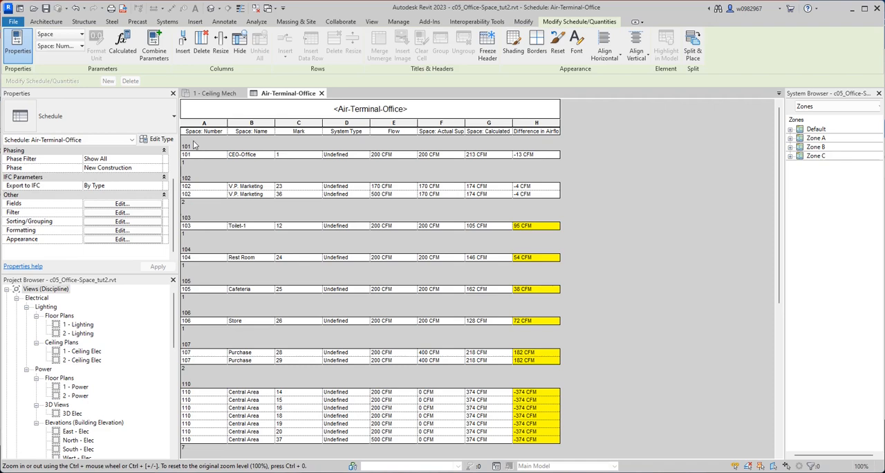
Review the air terminal rows grouped by space number throughout the schedule.
scroll(211, 386, down, 2)
scroll(210, 386, down, 8)
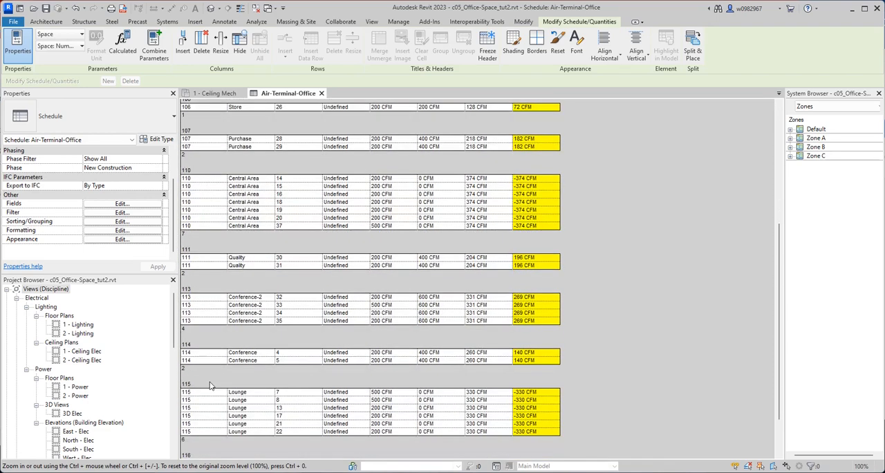
scroll(209, 386, up, 10)
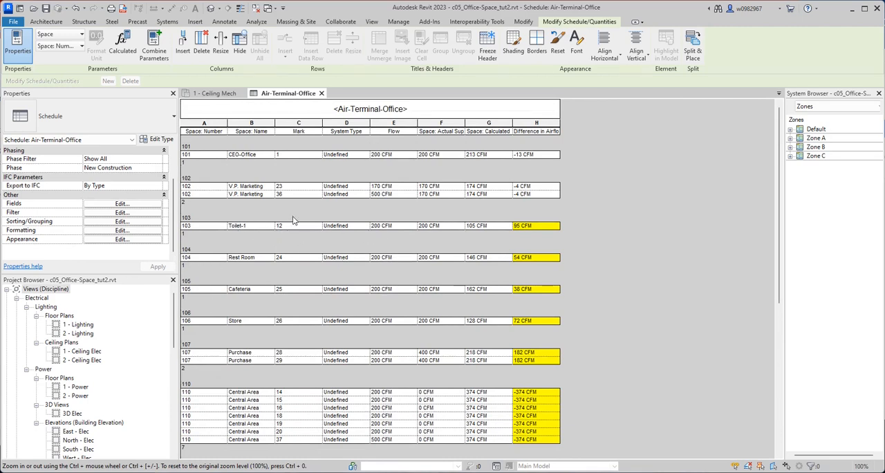
Open the HVAC floor plan 1 - Mech, dismiss the save reminder without saving, and look over the tagged air terminals.
scroll(117, 398, down, 1)
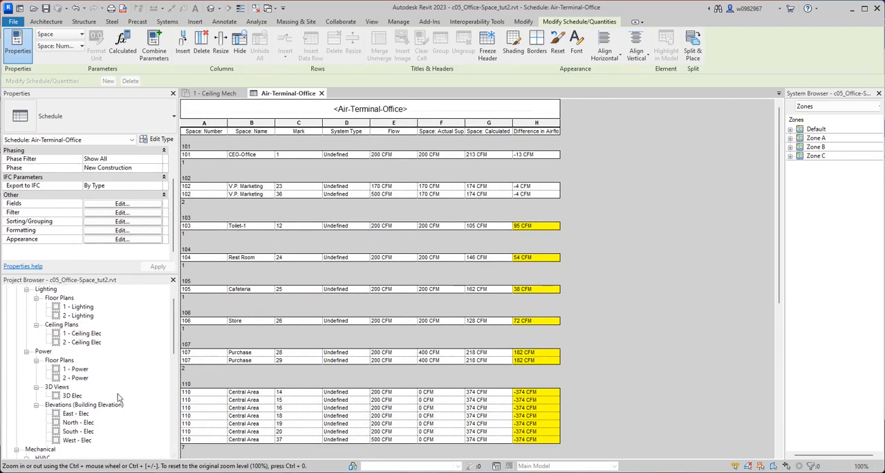
scroll(118, 398, down, 4)
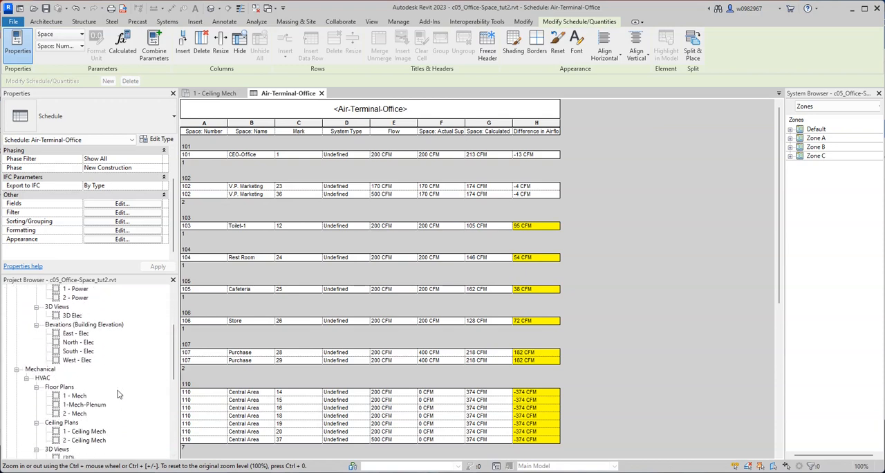
scroll(118, 394, down, 1)
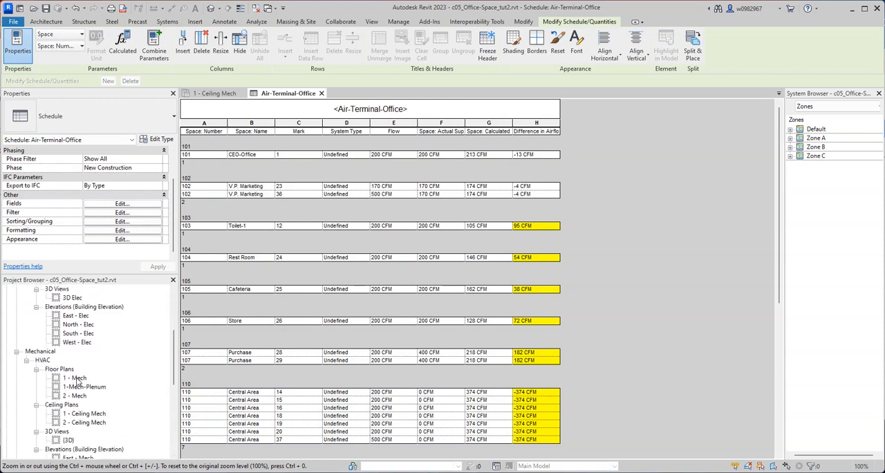
click(75, 378)
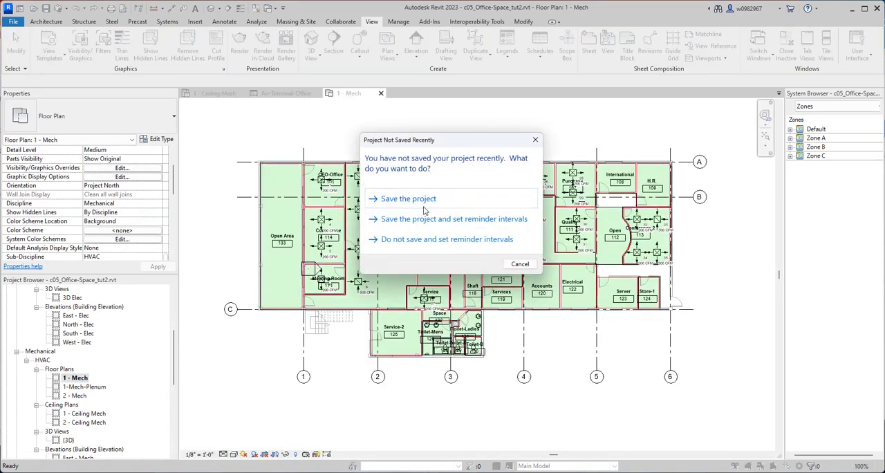
click(518, 264)
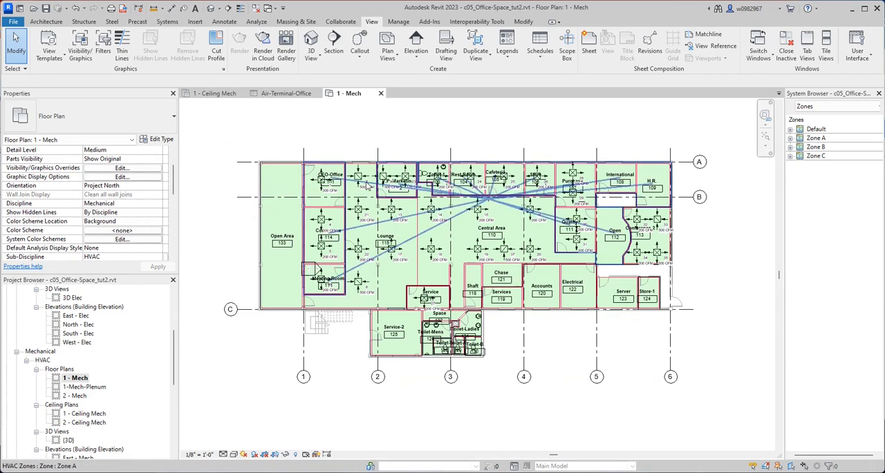
scroll(388, 214, up, 5)
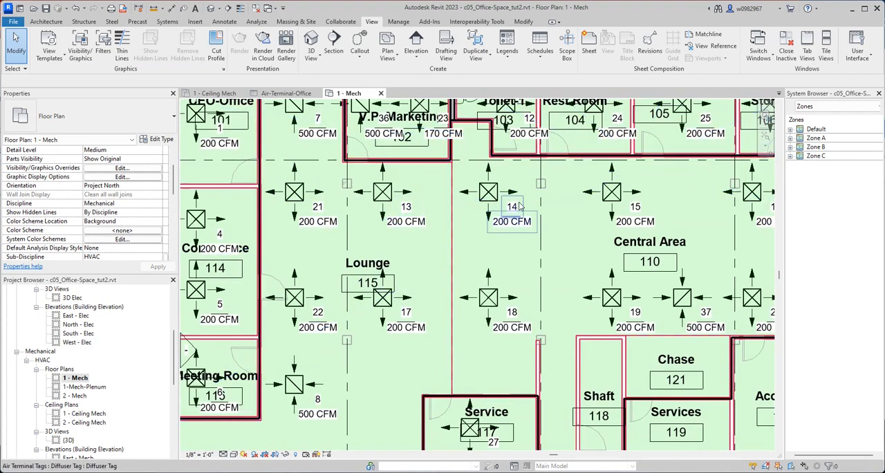
scroll(426, 213, down, 2)
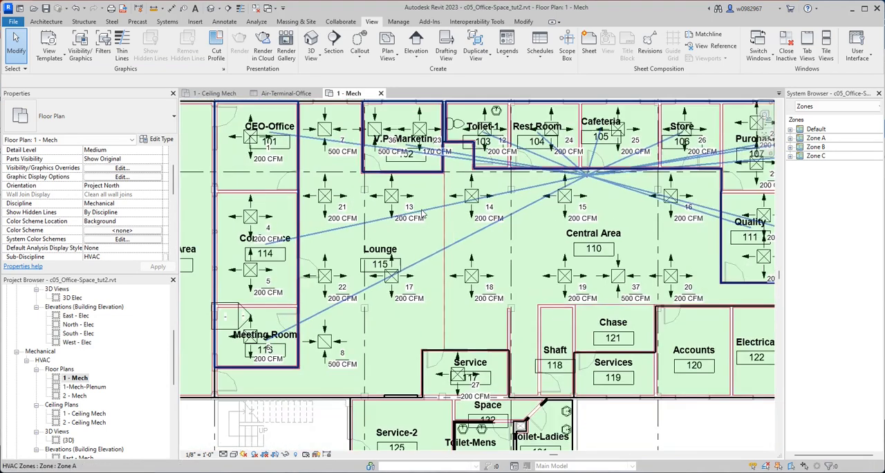
scroll(425, 213, down, 2)
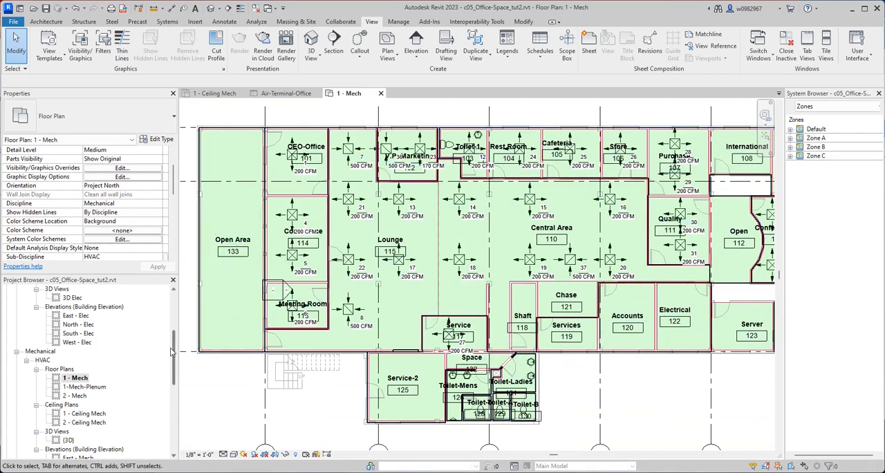
Expand Schedules/Quantities (all) in the project browser and open the Air-Terminal-Office schedule.
drag(173, 348, 173, 420)
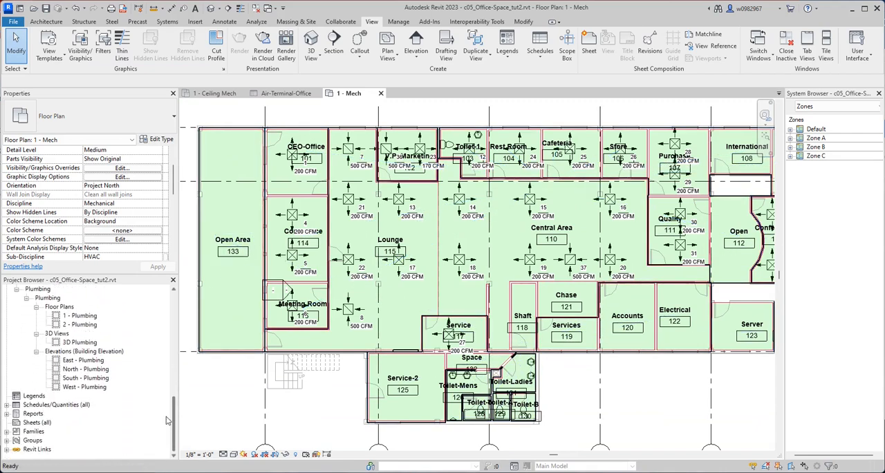
click(7, 405)
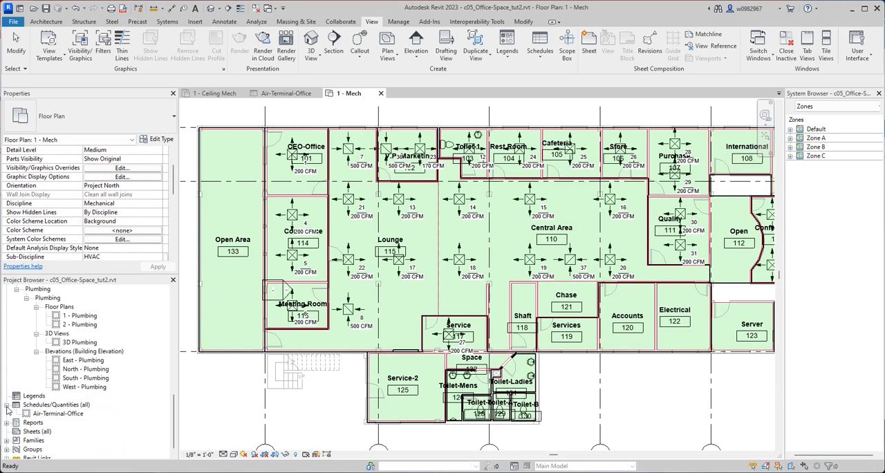
click(55, 416)
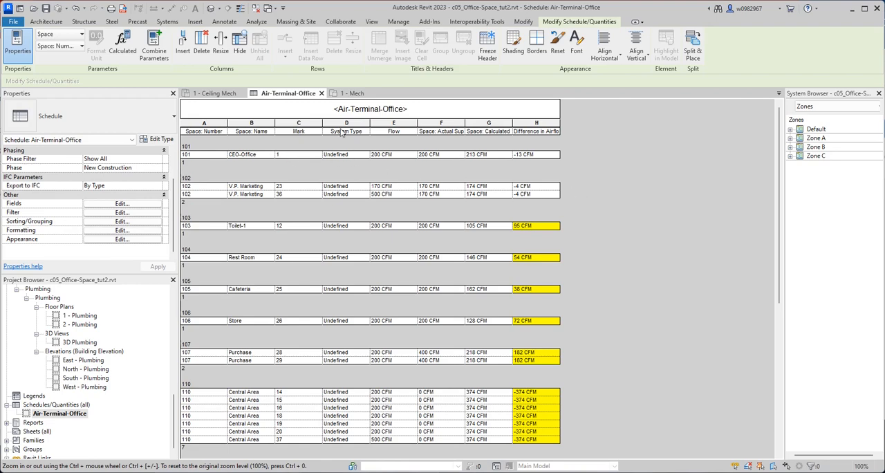
Examine the diffusers and airflow tags of CEO-Office 101 and V.P. Marketing 102 on the 1 - Mech floor plan.
click(352, 93)
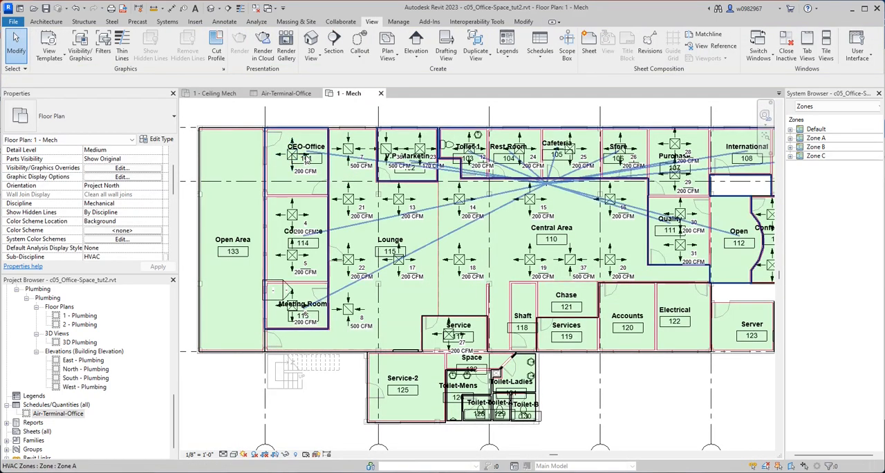
scroll(303, 163, up, 4)
scroll(303, 171, down, 3)
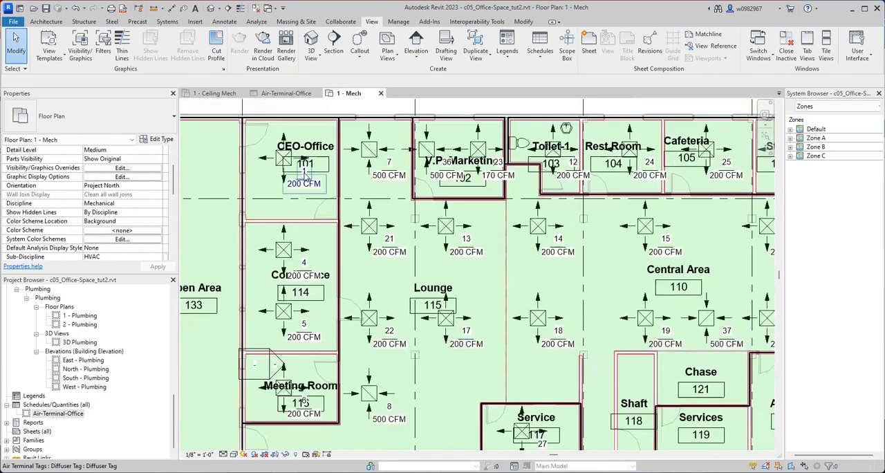
scroll(425, 159, up, 5)
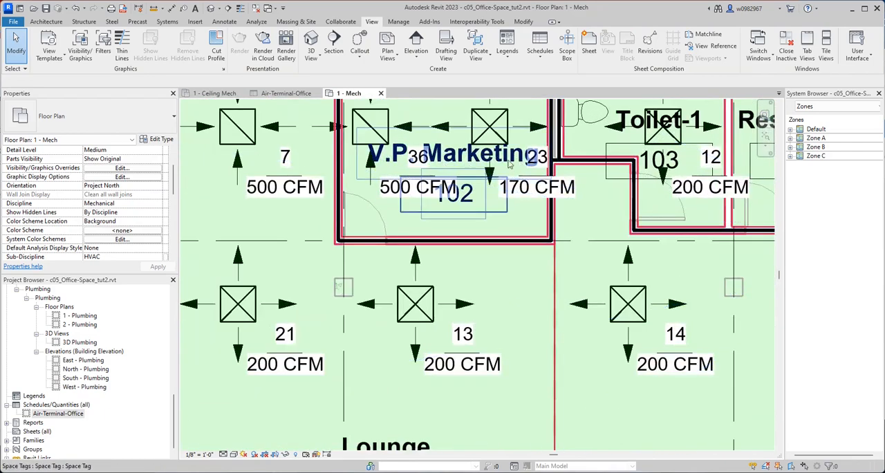
scroll(472, 169, down, 2)
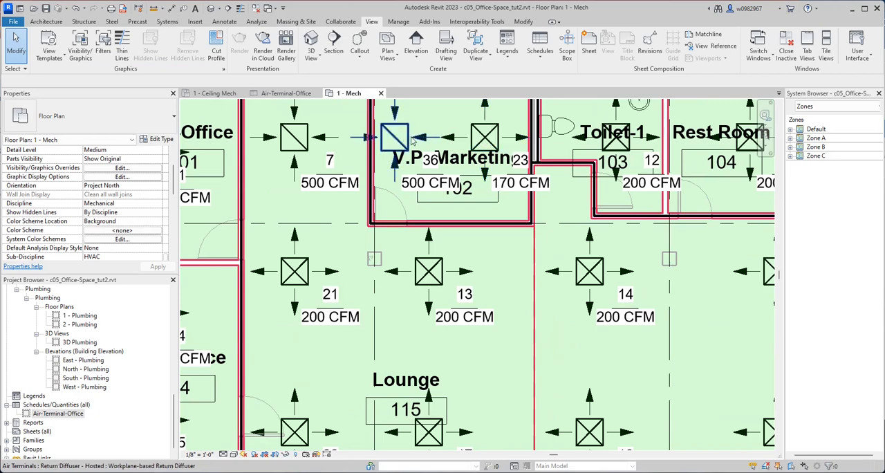
scroll(397, 140, down, 1)
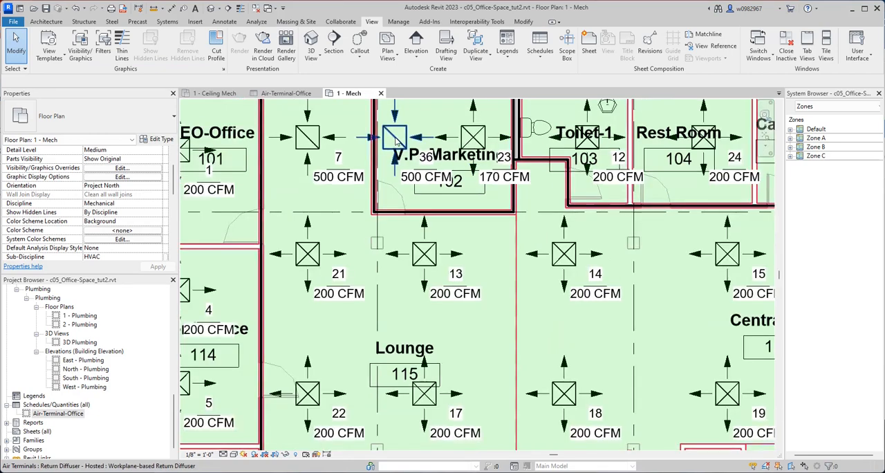
scroll(454, 162, up, 2)
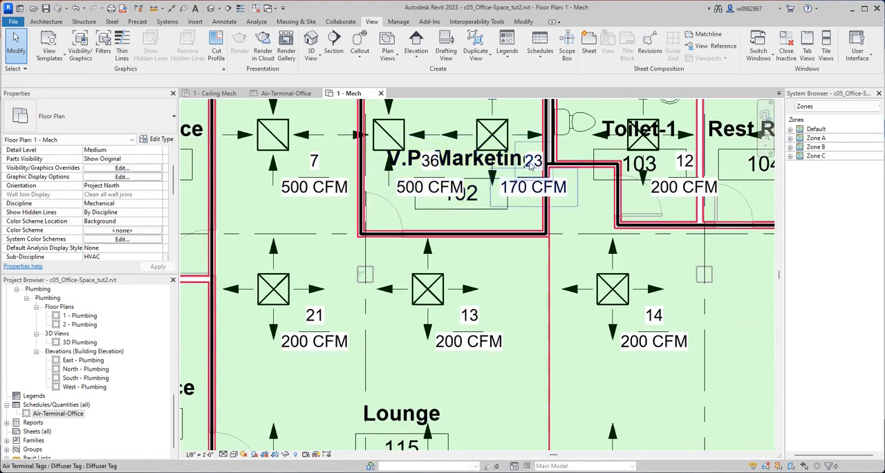
Review the highlighted airflow differences for all spaces in the Air-Terminal-Office schedule.
click(300, 97)
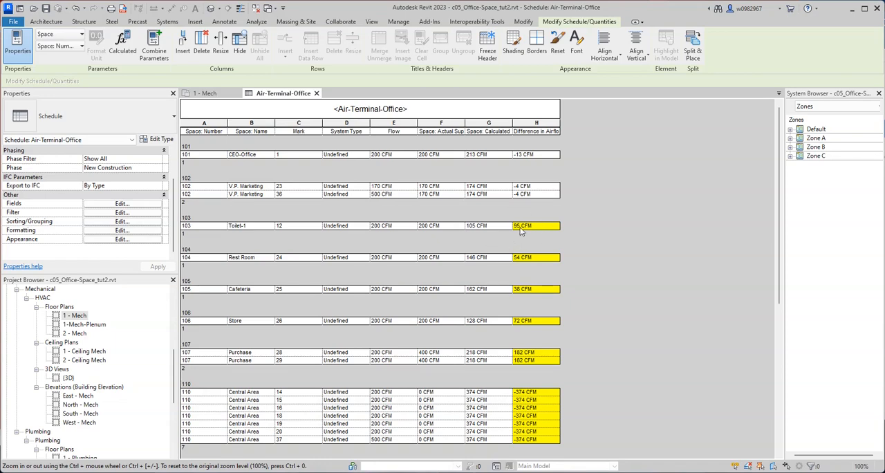
scroll(518, 292, down, 3)
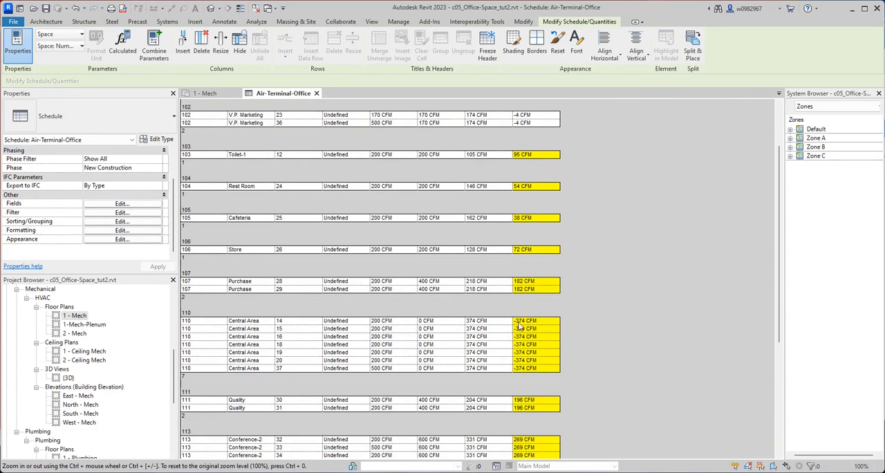
scroll(519, 325, down, 4)
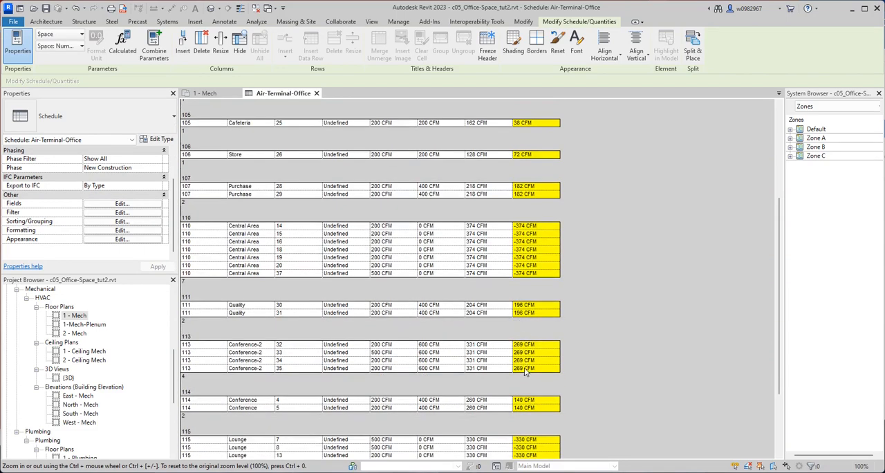
scroll(530, 360, down, 4)
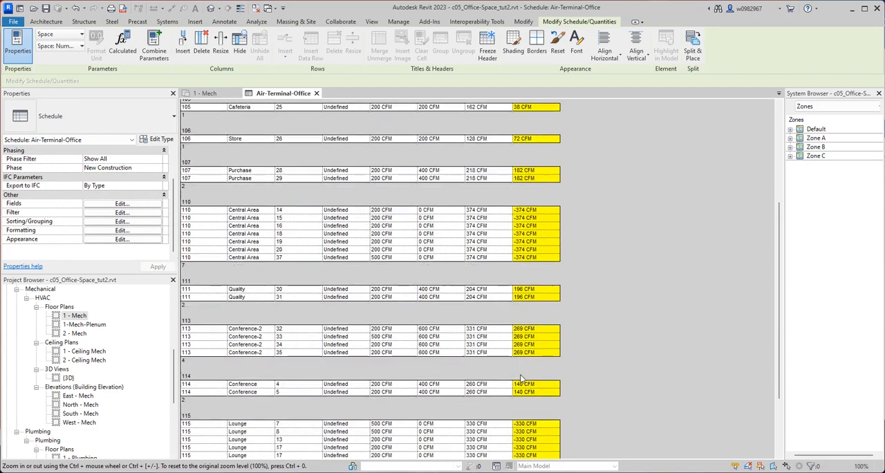
scroll(523, 371, up, 4)
scroll(522, 353, up, 7)
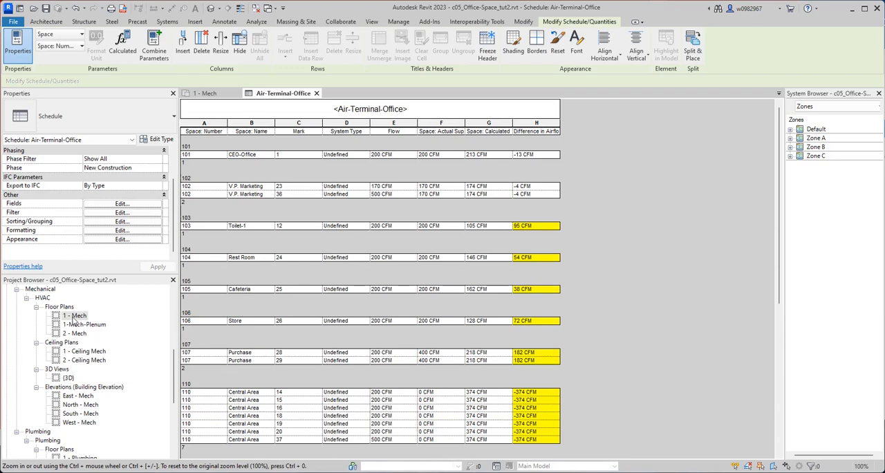
Inspect the diffuser airflow tags in Toilet-1, Rest Room, Cafeteria and Store on the 1 - Mech floor plan.
double_click(74, 316)
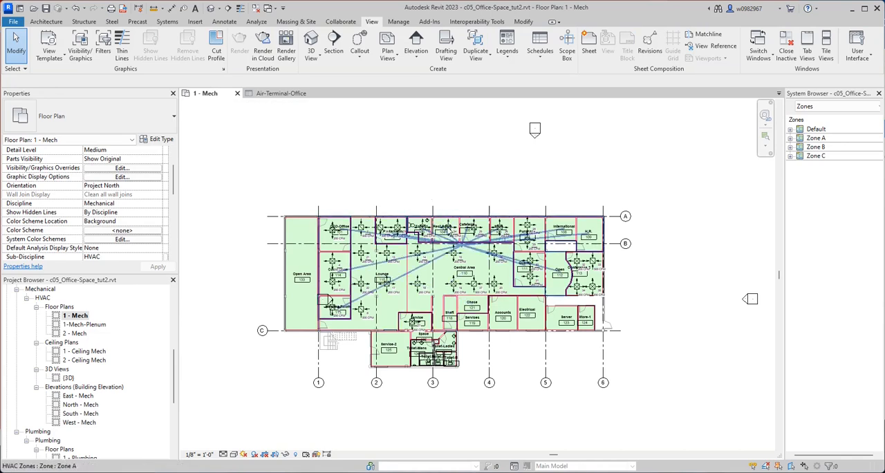
scroll(442, 228, up, 6)
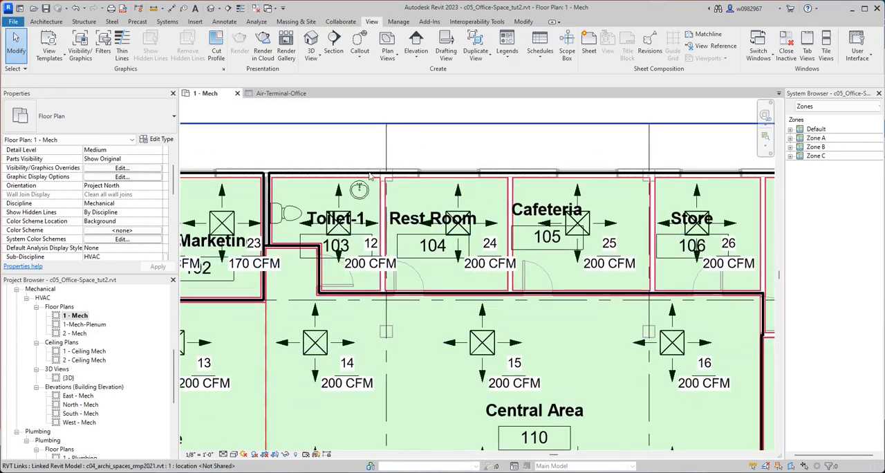
scroll(374, 173, down, 1)
scroll(490, 144, down, 2)
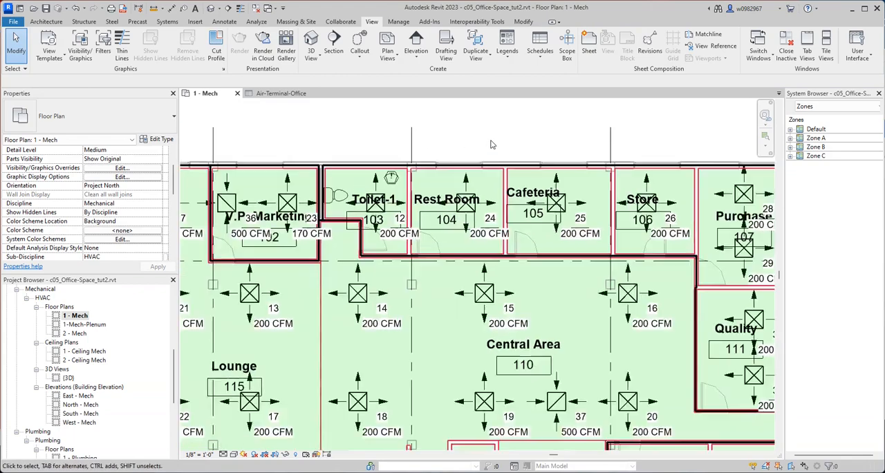
scroll(491, 144, down, 2)
scroll(489, 262, up, 3)
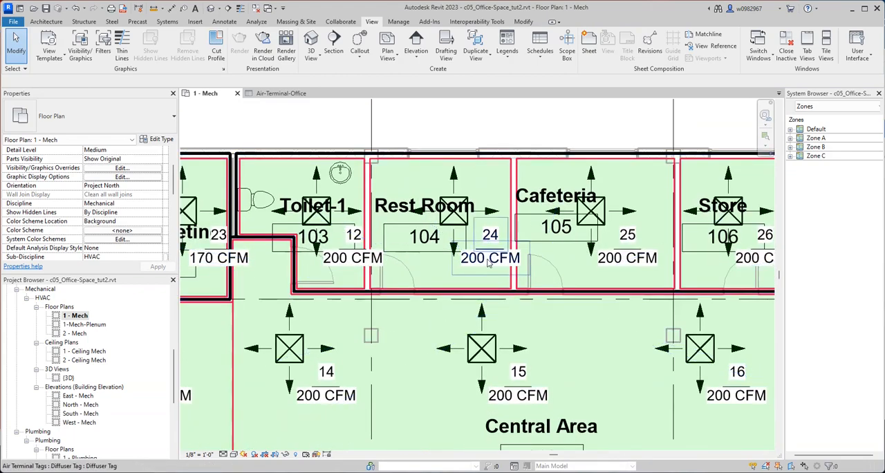
scroll(489, 262, down, 3)
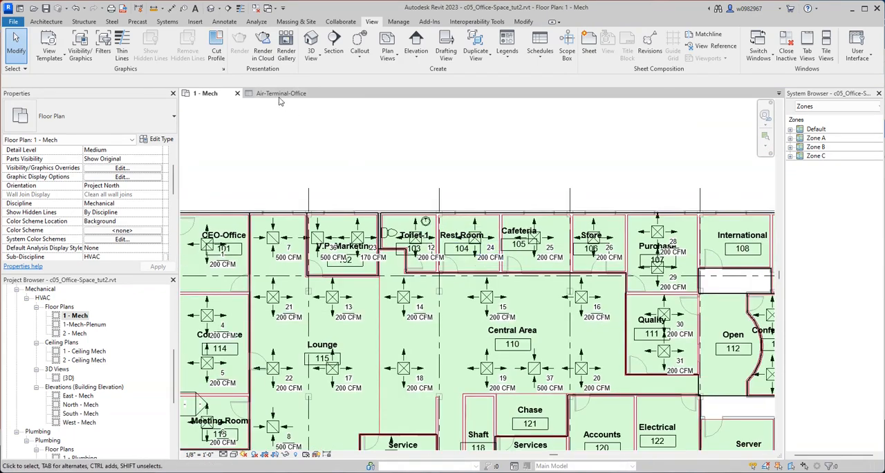
Compare the Rest Room 104 diffuser's tagged airflow on the floor plan with its row in the Air-Terminal-Office schedule.
click(280, 94)
click(215, 93)
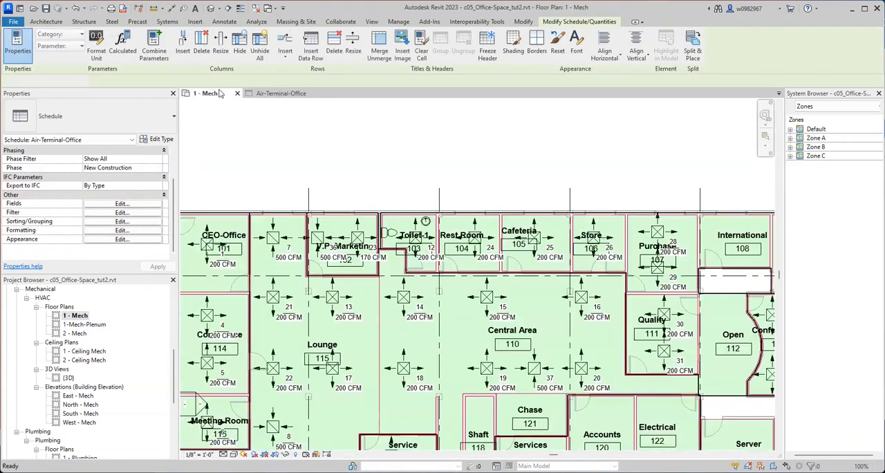
scroll(486, 253, up, 3)
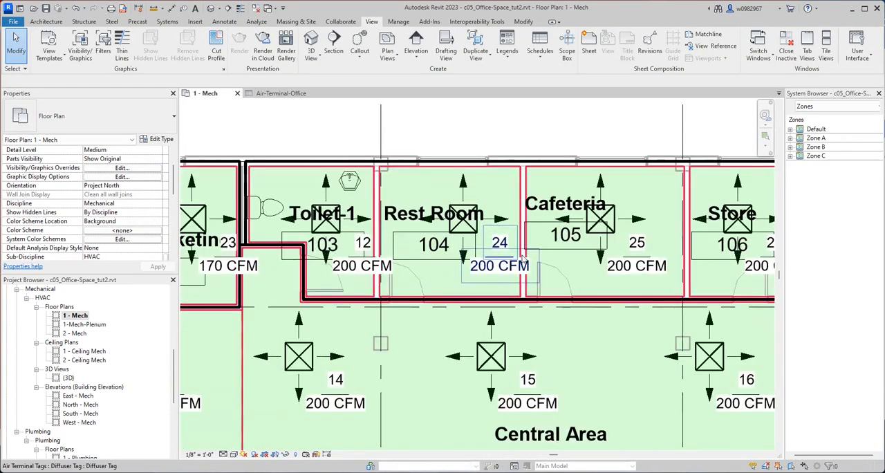
scroll(524, 257, down, 3)
click(280, 94)
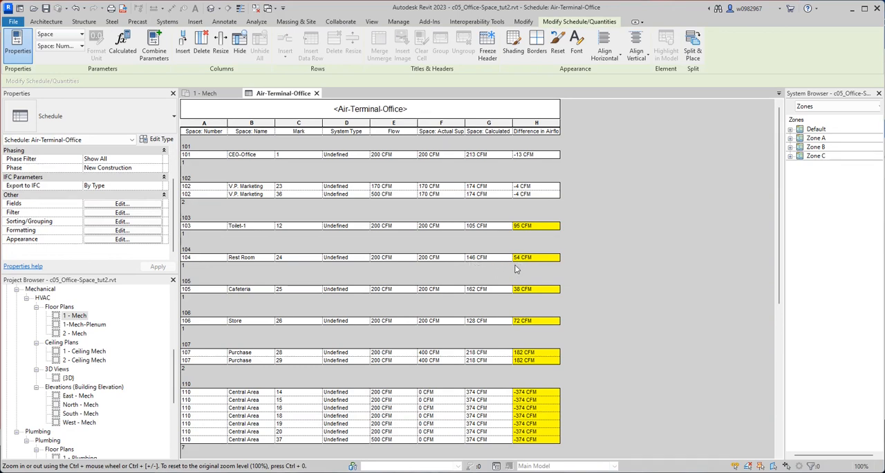
Return to the 1 - Mech floor plan and look over the air terminals across the whole office.
click(222, 98)
scroll(499, 240, down, 5)
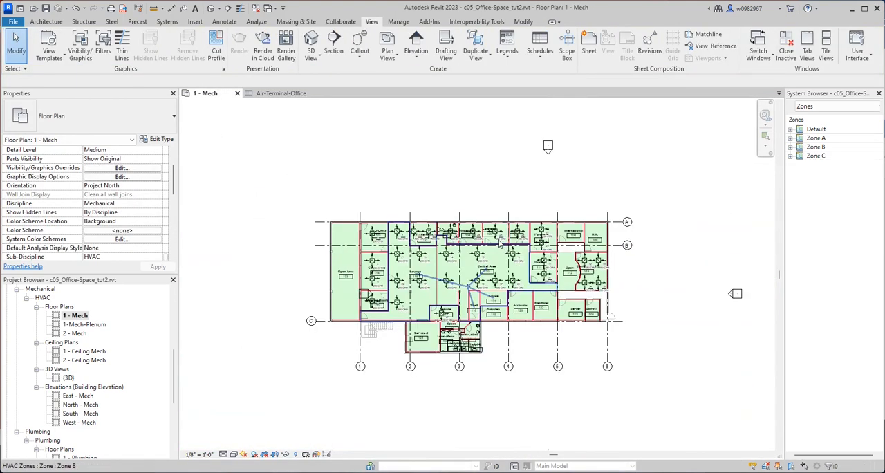
scroll(477, 237, up, 6)
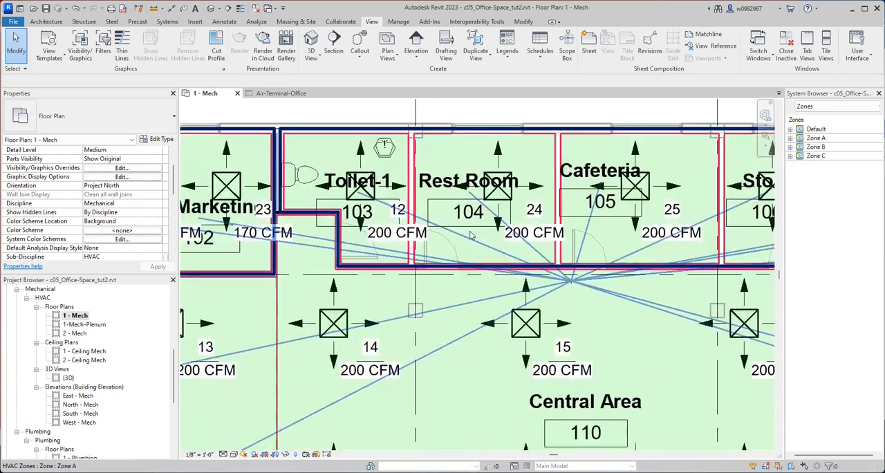
scroll(470, 236, down, 6)
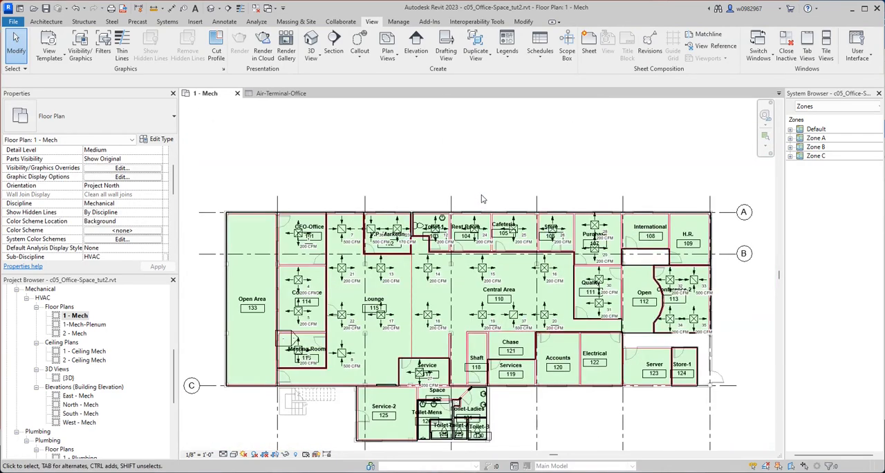
scroll(483, 199, up, 1)
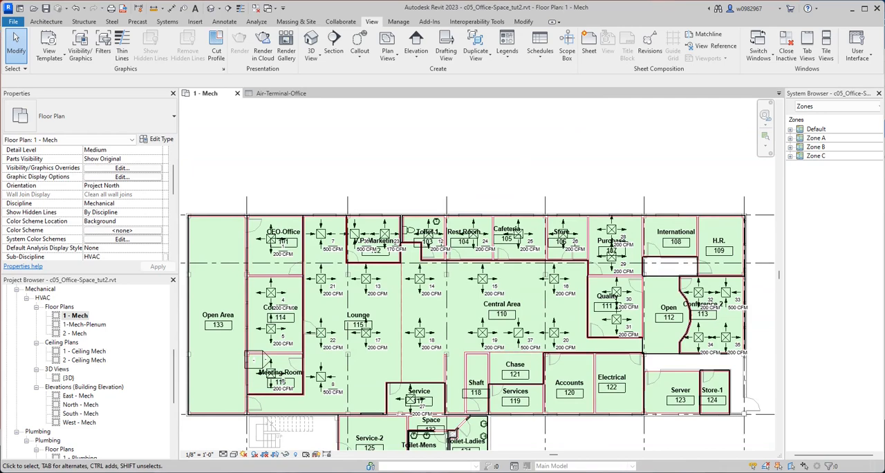
Switch to the Chrome browser, search Google for Revit shortcuts and open Autodesk's Revit keyboard shortcuts guide.
key(alt+Tab)
click(395, 196)
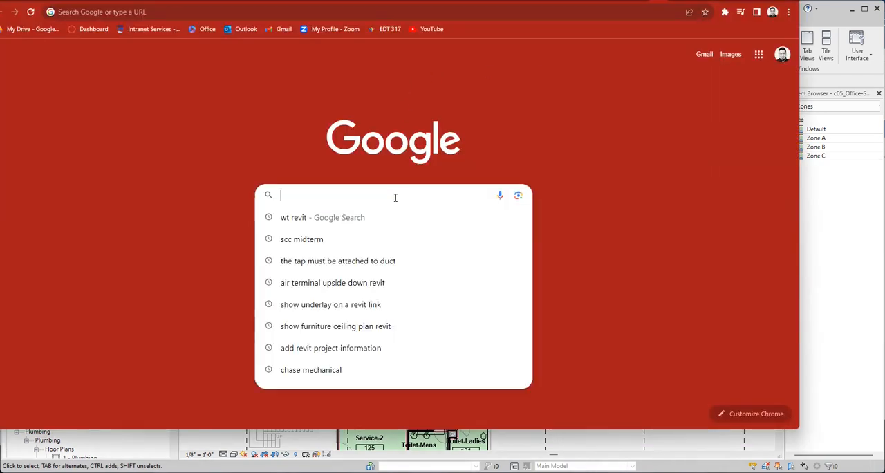
text(revit s)
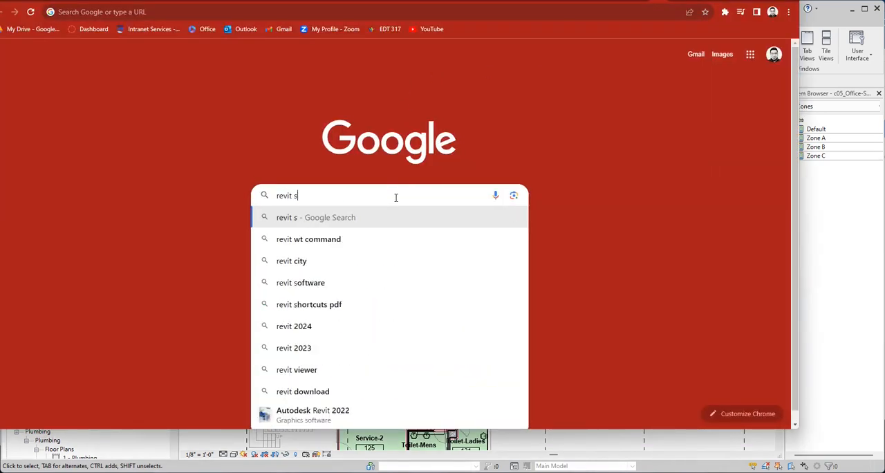
text(hortcur)
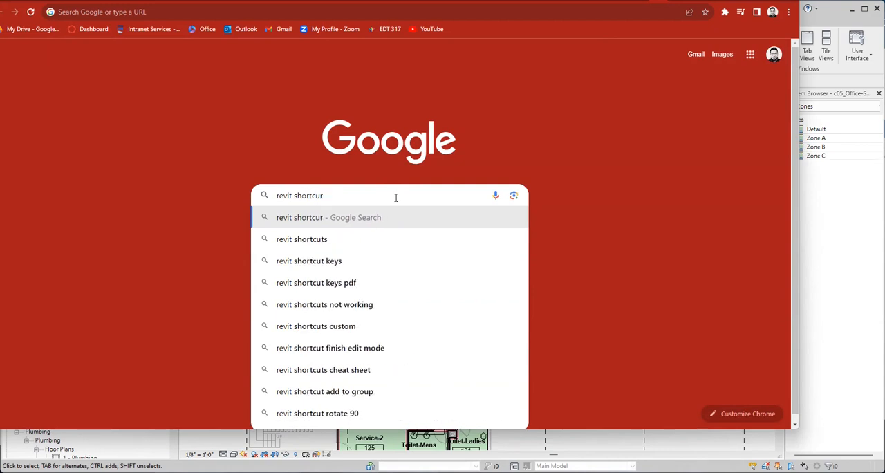
text(ts)
key(Return)
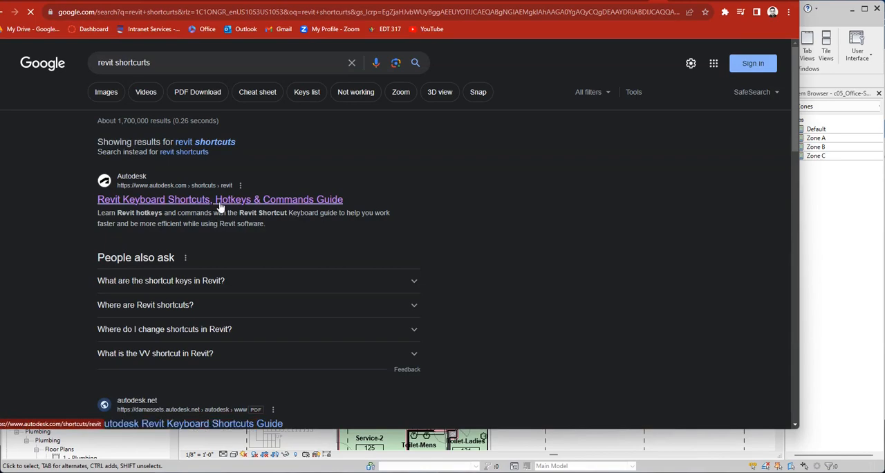
click(297, 199)
Find the Tile Windows shortcut in the View section of the Revit shortcuts guide.
scroll(391, 190, down, 15)
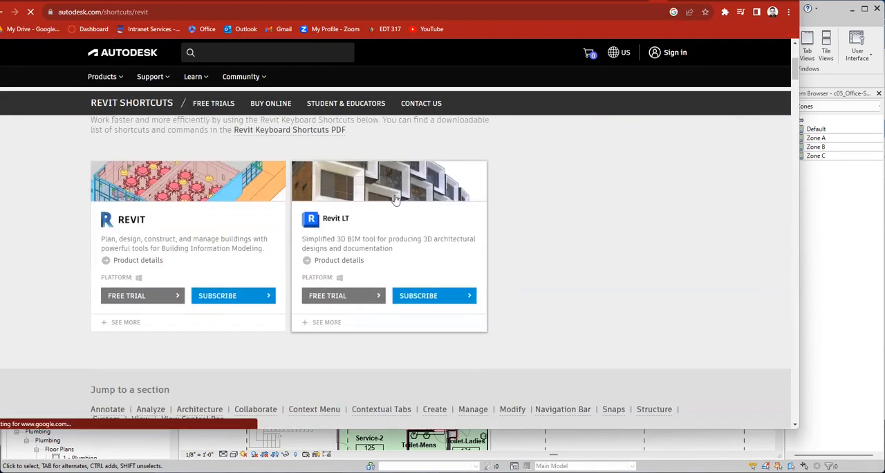
scroll(395, 199, down, 20)
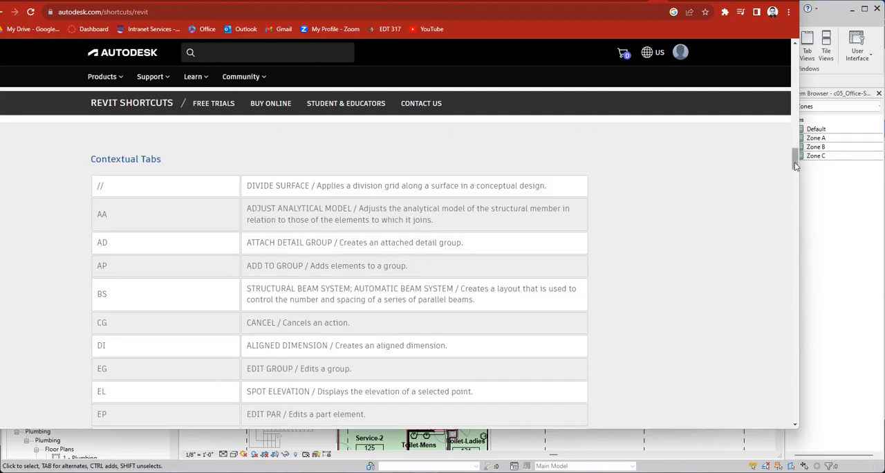
drag(794, 173, 815, 369)
scroll(476, 280, down, 3)
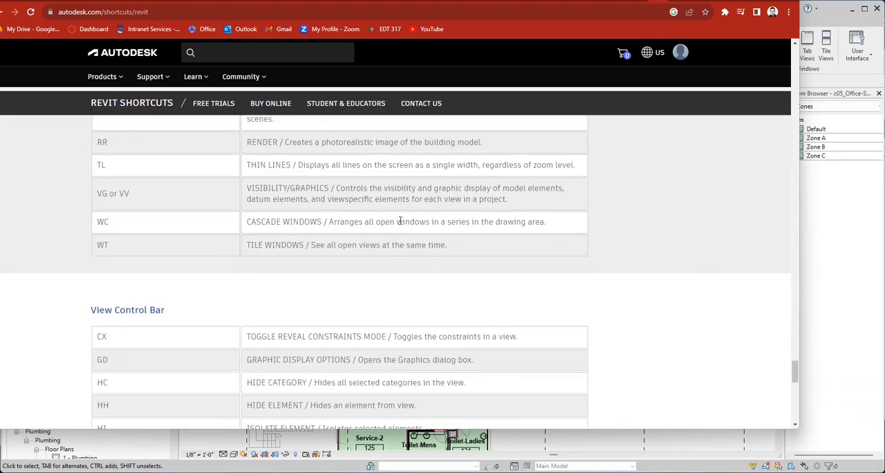
scroll(399, 218, up, 2)
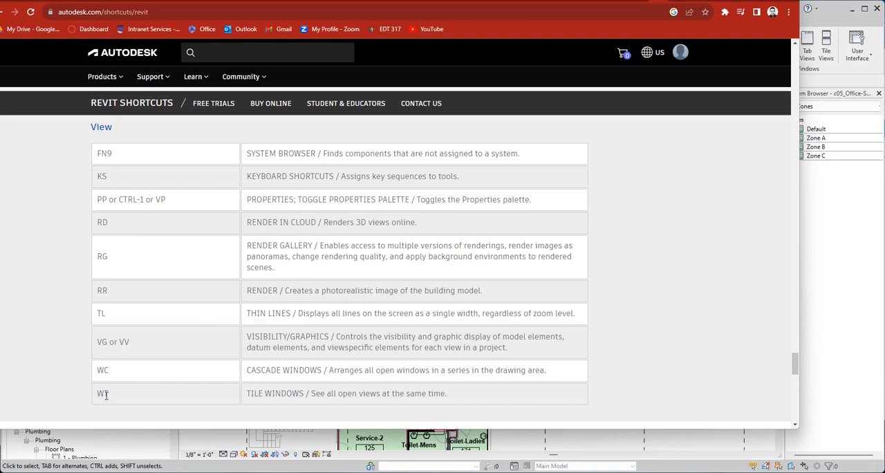
Look through the other sections of the shortcuts guide and examine the zoom commands under Navigation Bar.
scroll(175, 393, up, 2)
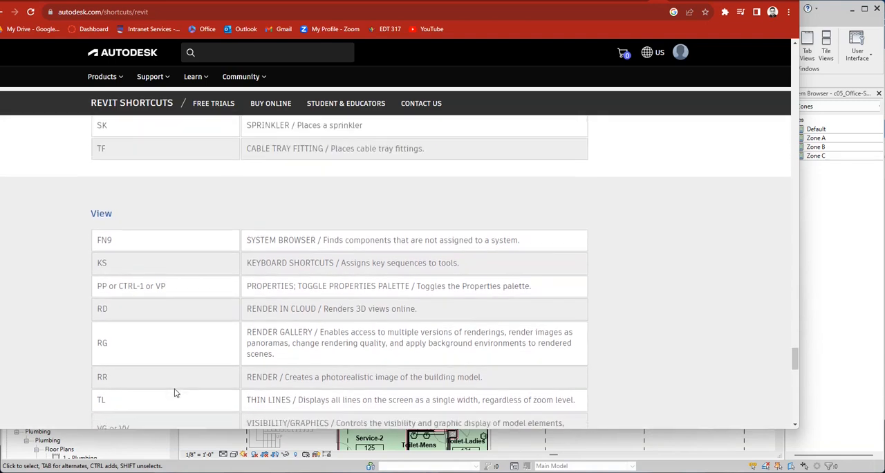
scroll(174, 391, down, 15)
scroll(174, 389, up, 10)
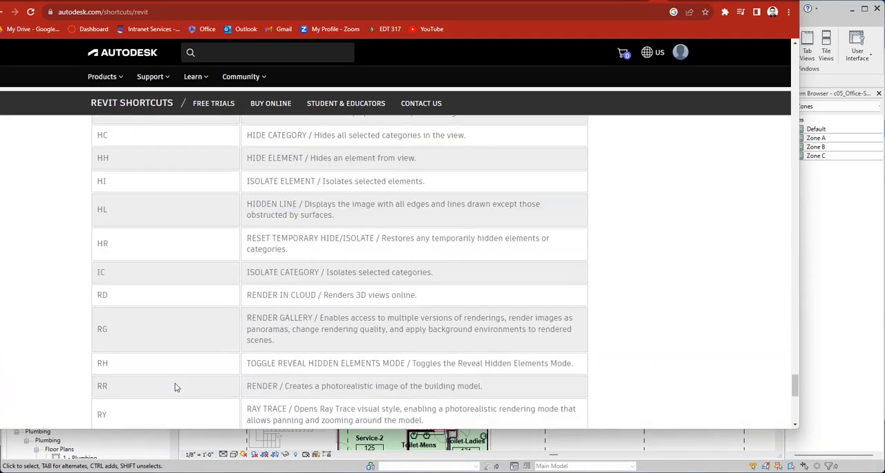
scroll(173, 387, down, 3)
scroll(175, 386, up, 12)
scroll(176, 383, up, 12)
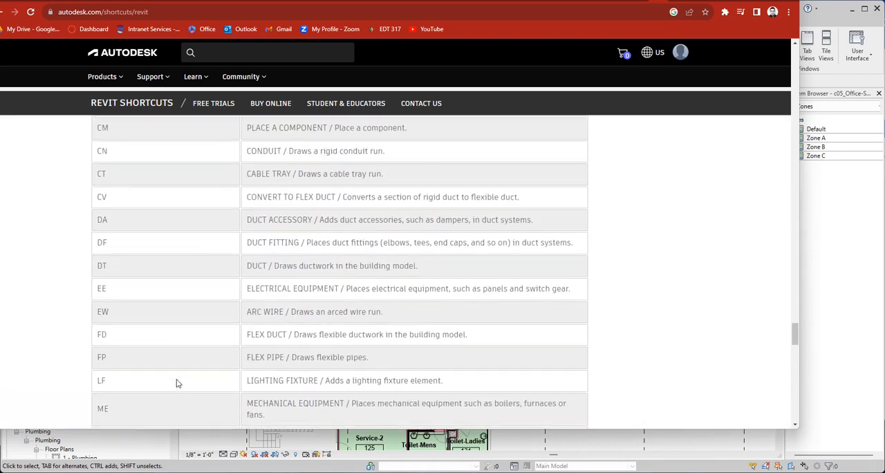
scroll(176, 382, up, 5)
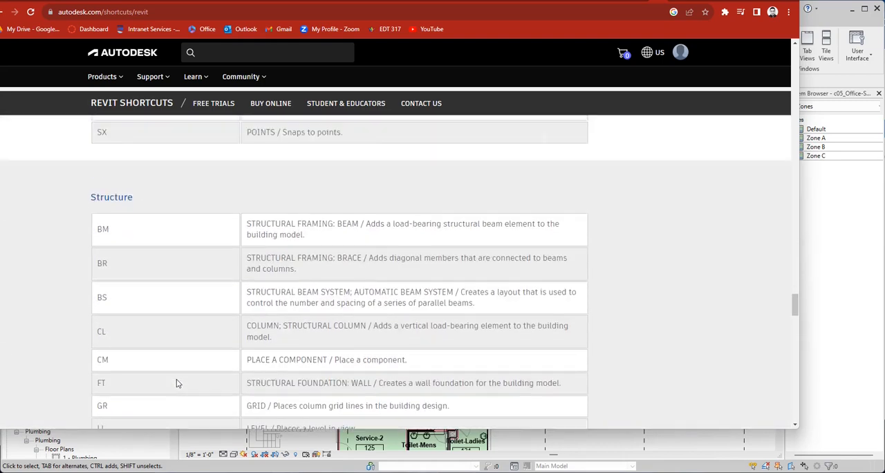
scroll(208, 198, up, 6)
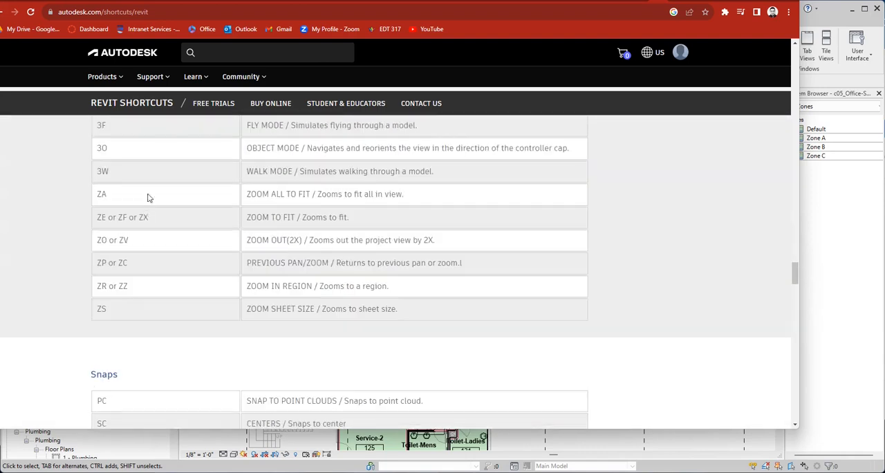
scroll(148, 225, down, 3)
scroll(148, 226, up, 3)
scroll(153, 244, up, 3)
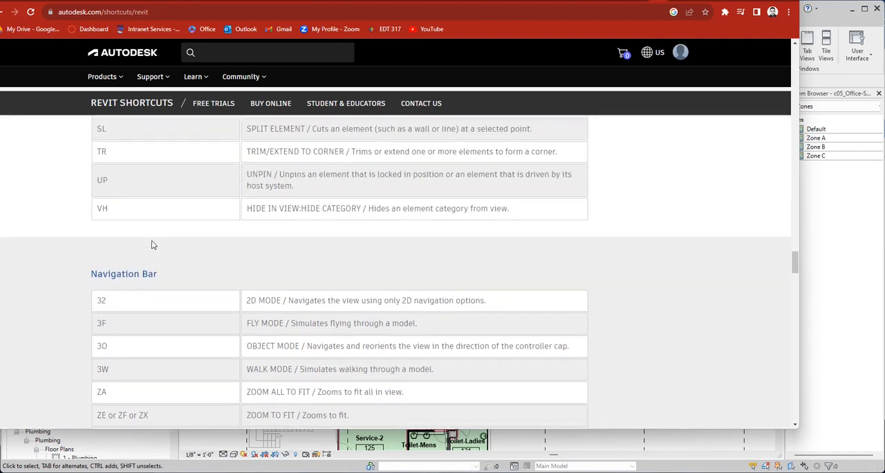
scroll(154, 244, down, 4)
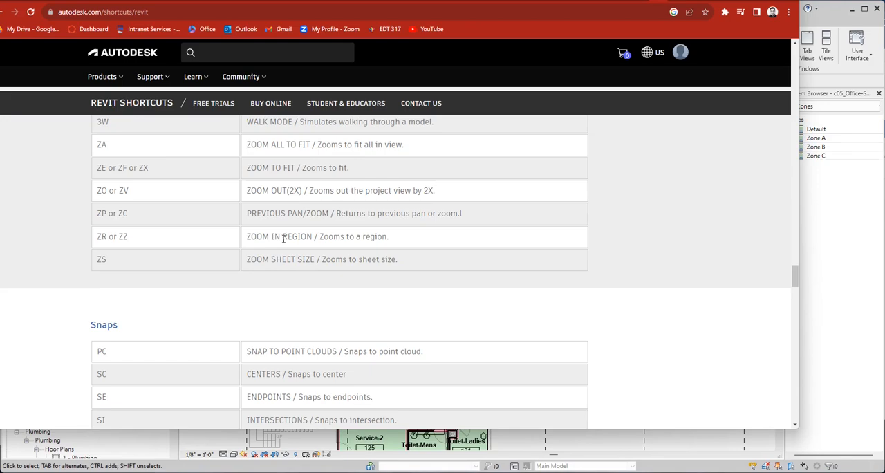
Return to Revit and use Zoom In Region on the Toilet-1, Rest Room and Cafeteria spaces of the 1 - Mech floor plan.
click(705, 450)
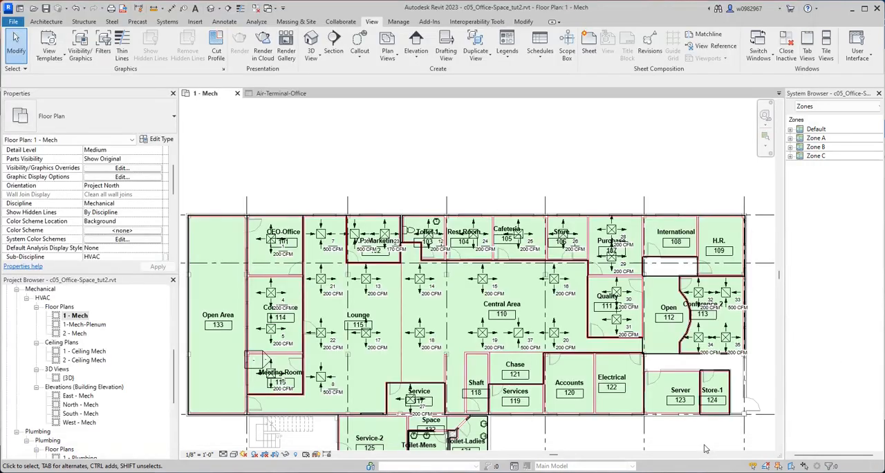
scroll(482, 240, up, 5)
scroll(482, 240, down, 6)
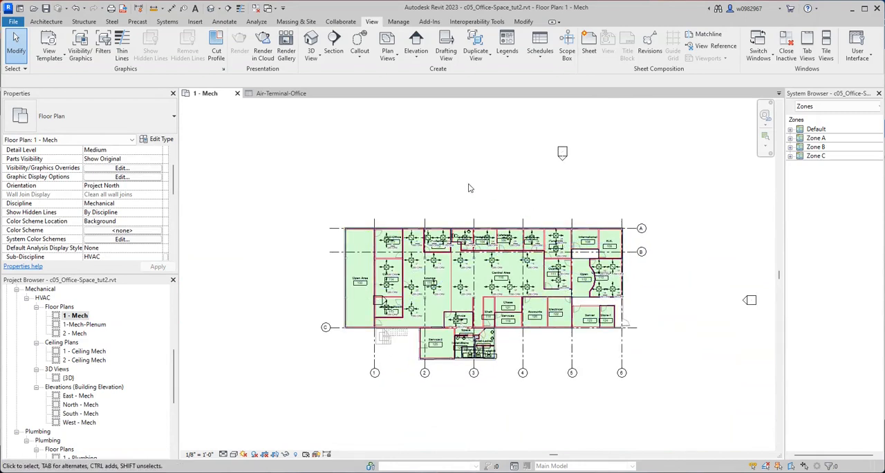
key(z)
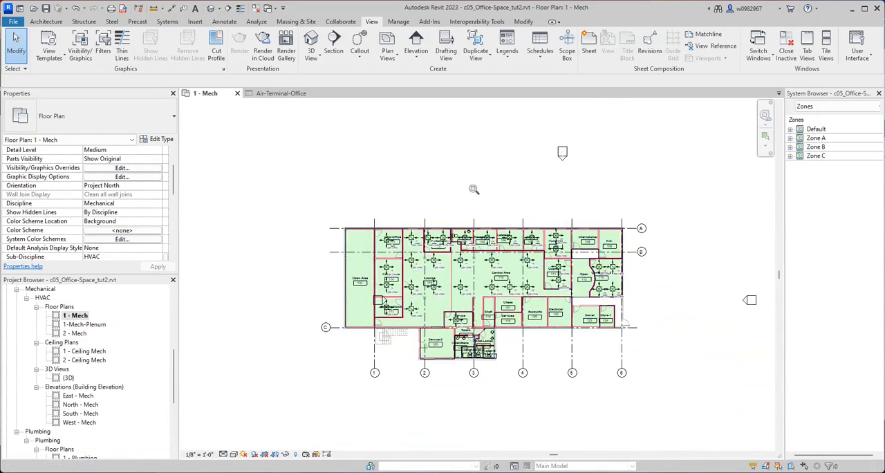
key(r)
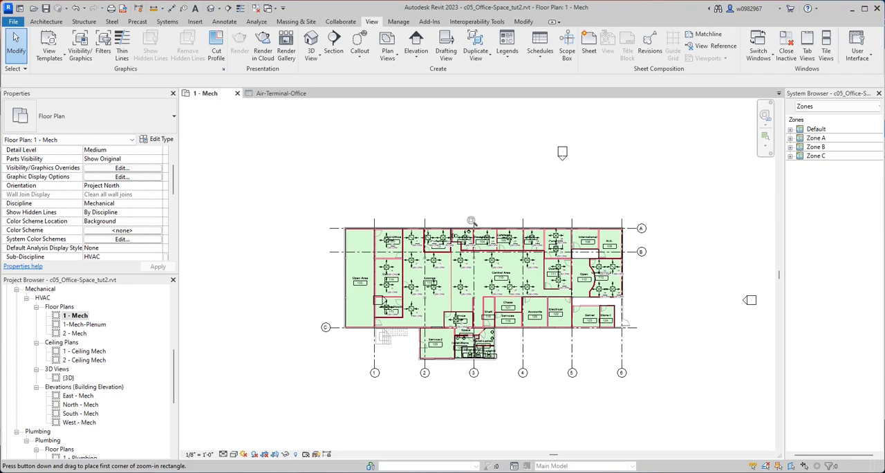
drag(462, 211, 507, 262)
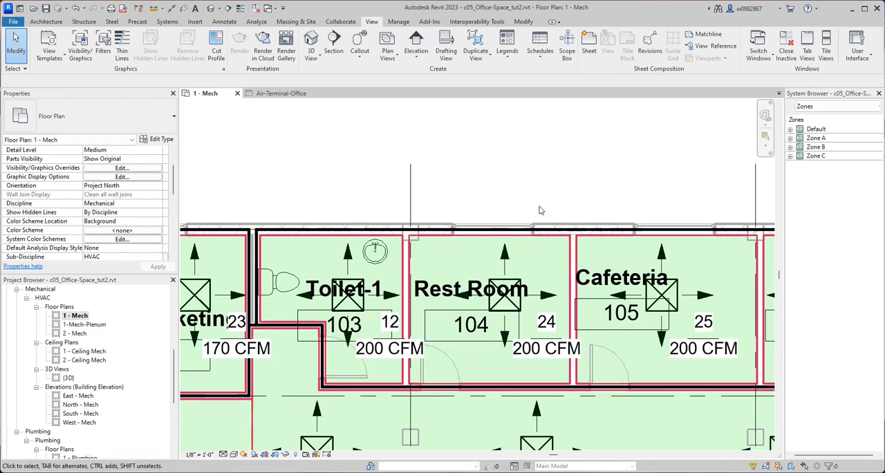
Alternate between the Air-Terminal-Office schedule and the 1 - Mech floor plan, ending on the floor plan.
click(282, 96)
click(219, 95)
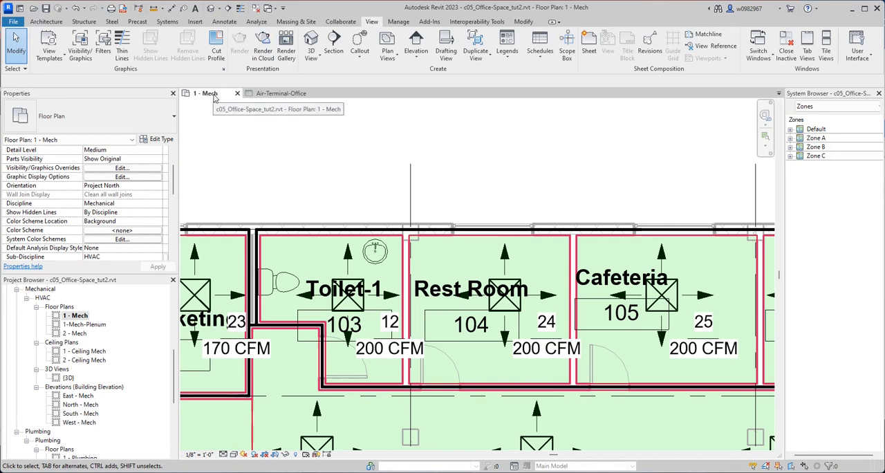
click(289, 95)
click(208, 93)
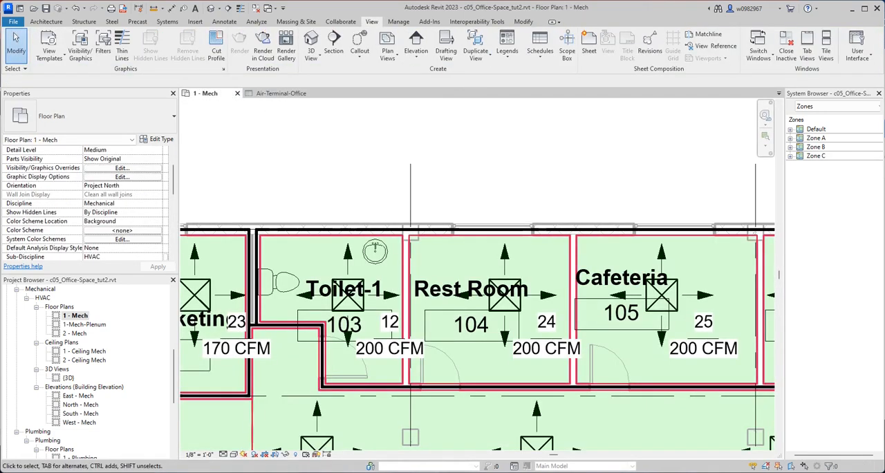
Switch back to the Revit shortcuts guide in the browser and look up the Tile Windows entry under View.
key(alt+Tab)
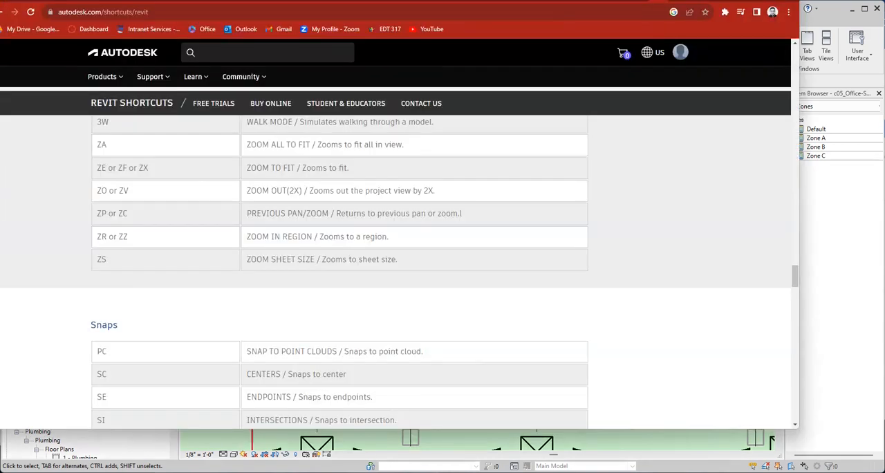
scroll(196, 185, down, 10)
scroll(197, 186, down, 15)
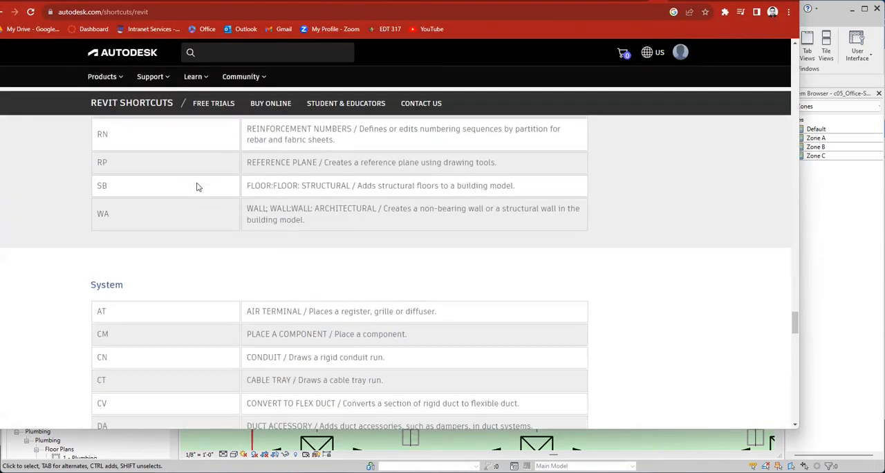
scroll(196, 186, down, 2)
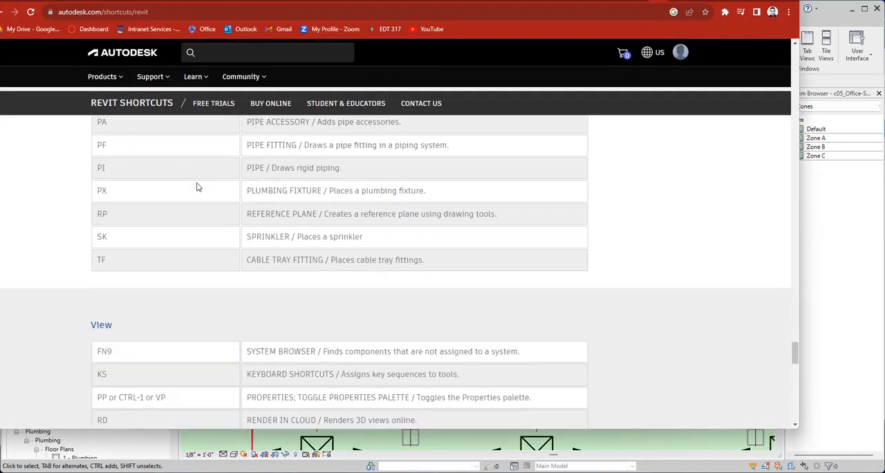
scroll(197, 185, up, 2)
scroll(197, 186, down, 3)
scroll(196, 185, down, 5)
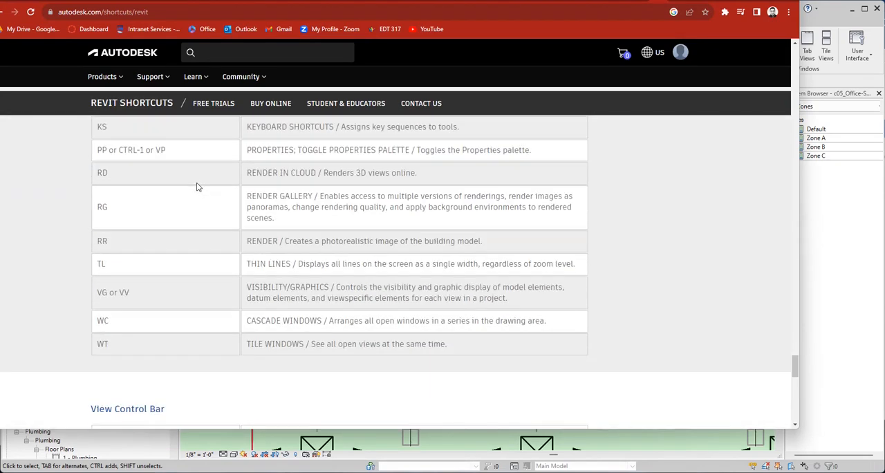
scroll(177, 238, up, 1)
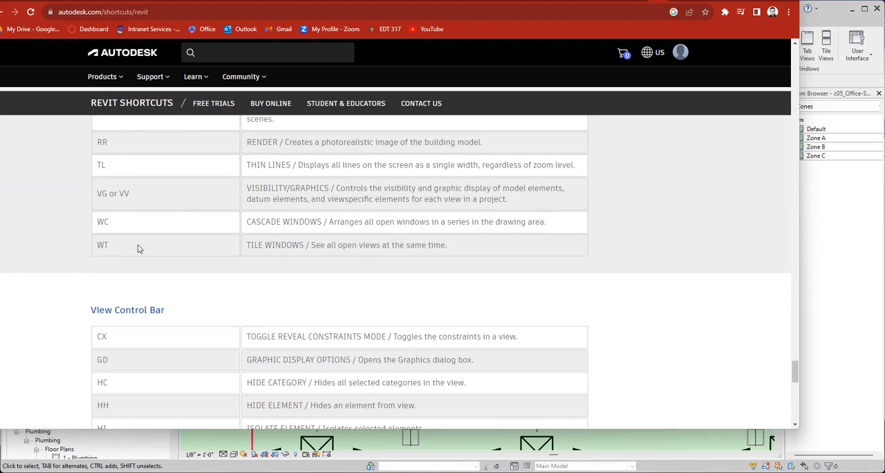
Return to Revit and tile the 1 - Mech floor plan and the Air-Terminal-Office schedule side by side.
click(833, 331)
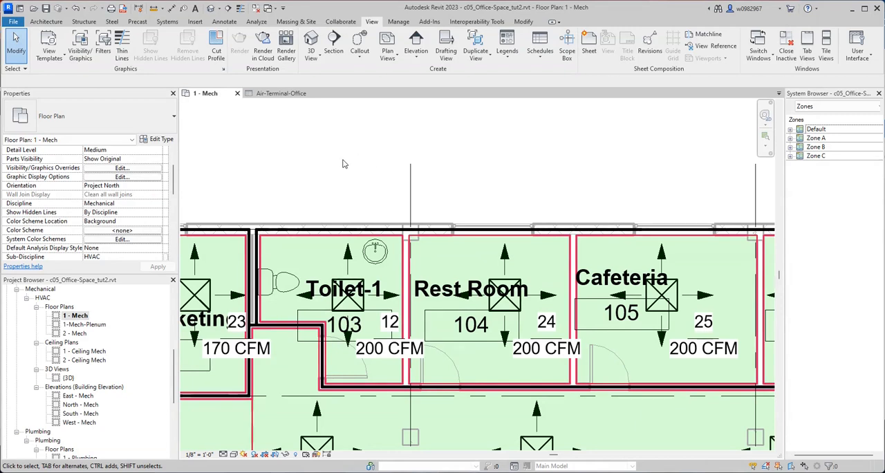
key(w)
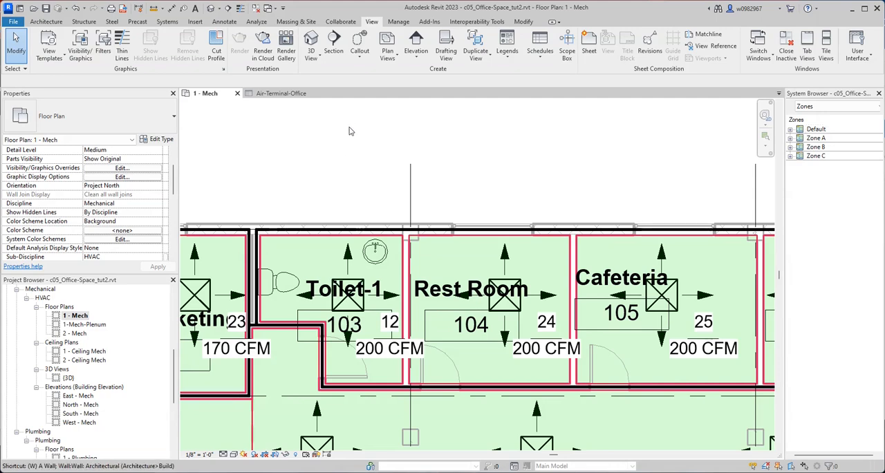
key(t)
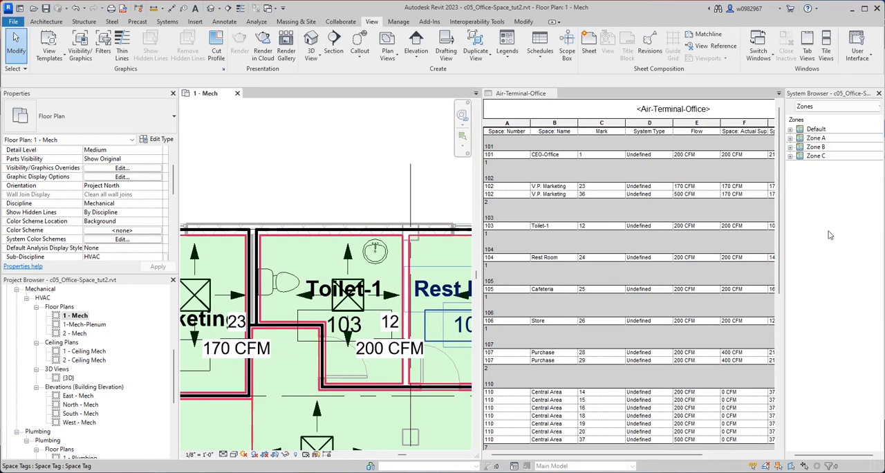
Widen the Air-Terminal-Office schedule view and narrow the Properties palette to fit the airflow difference column, then activate the 1 - Mech floor plan.
click(611, 455)
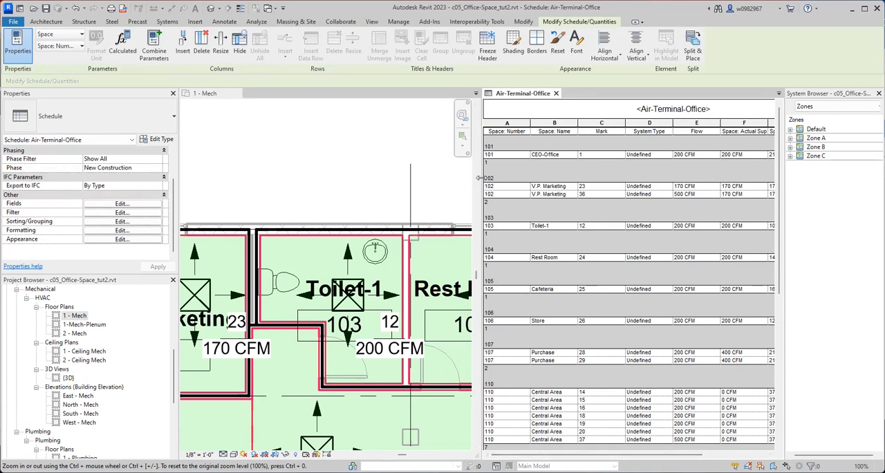
drag(479, 178, 423, 170)
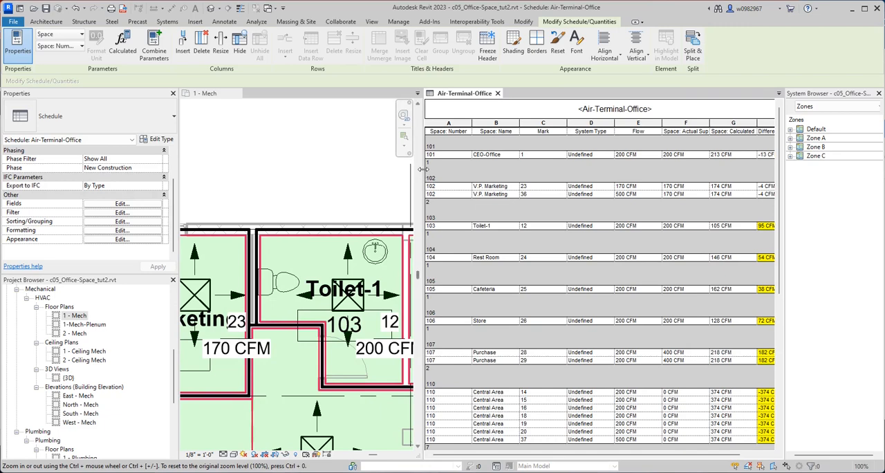
drag(419, 171, 399, 168)
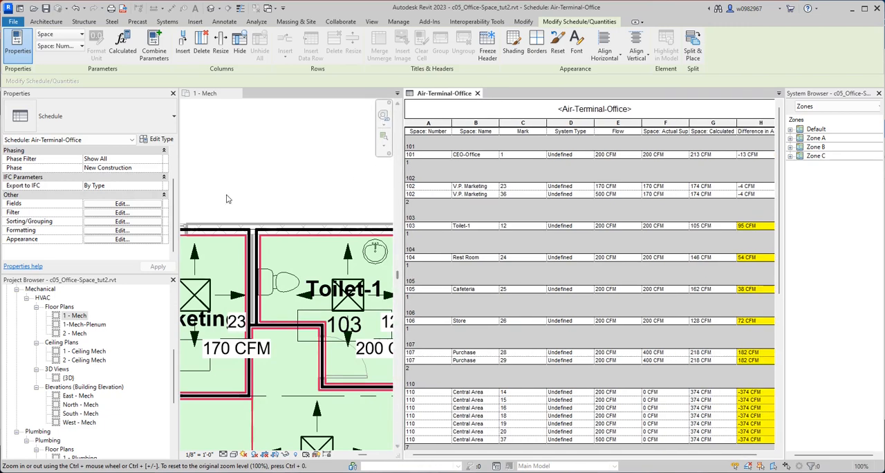
drag(179, 175, 158, 173)
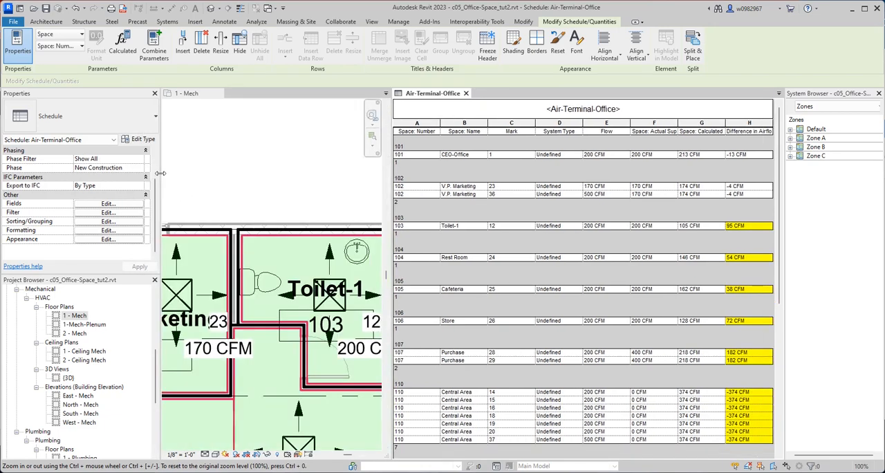
click(311, 207)
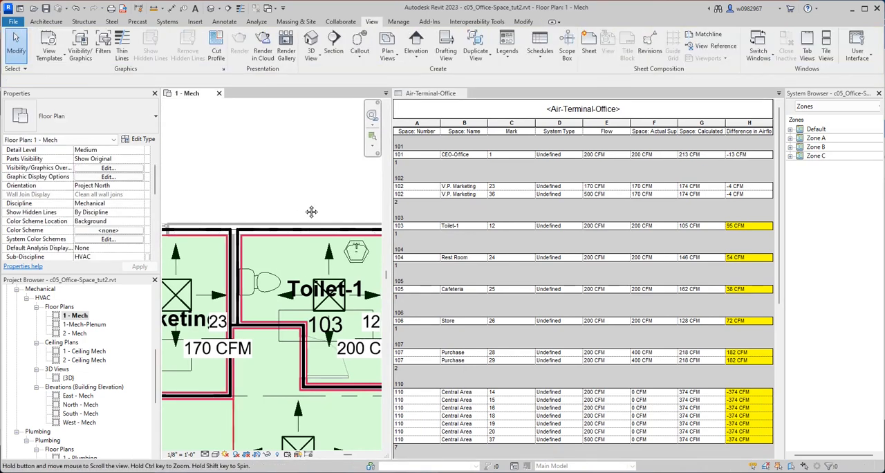
Set the flow of the Rest Room diffuser (mark 24) to 150 CFM in the Air-Terminal-Office schedule.
middle_drag(310, 209, 281, 199)
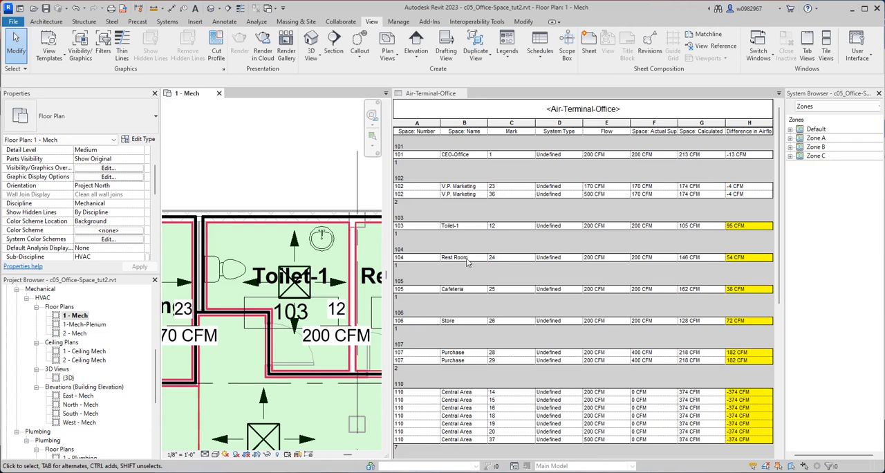
click(603, 258)
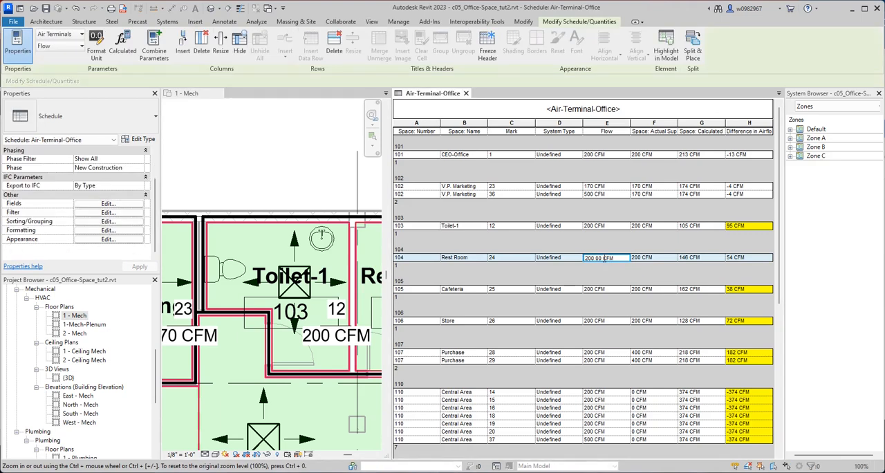
drag(601, 258, 585, 258)
key(BackSpace)
click(610, 264)
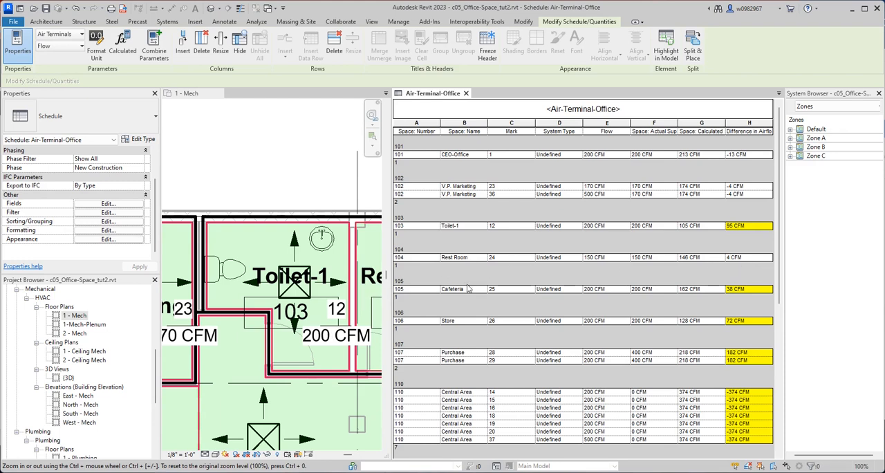
drag(677, 245, 680, 242)
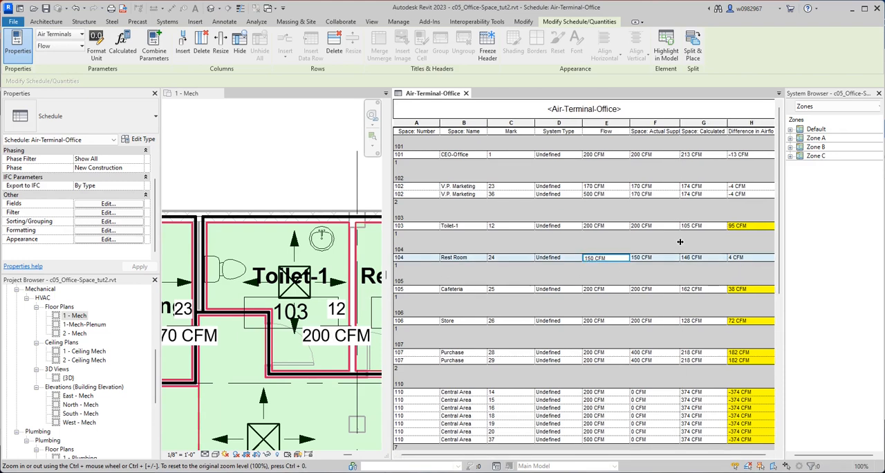
Select the Rest Room diffuser's row in the schedule and locate that diffuser with its flow tag on the 1 - Mech floor plan.
click(607, 257)
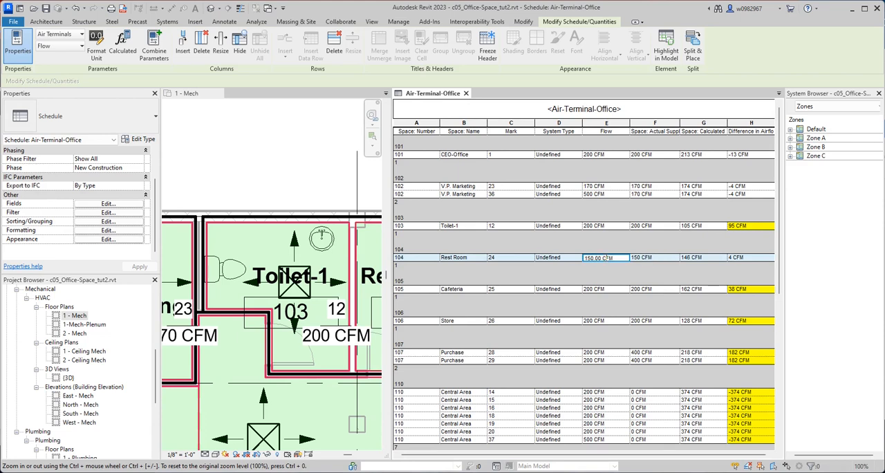
click(735, 258)
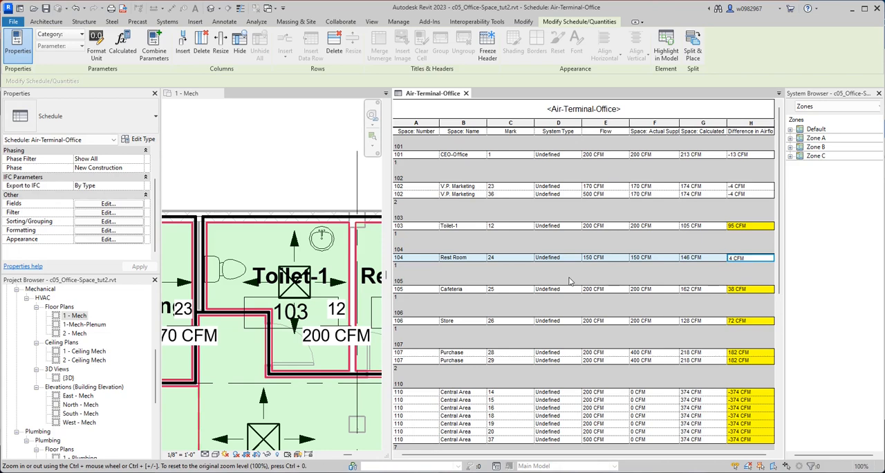
click(323, 154)
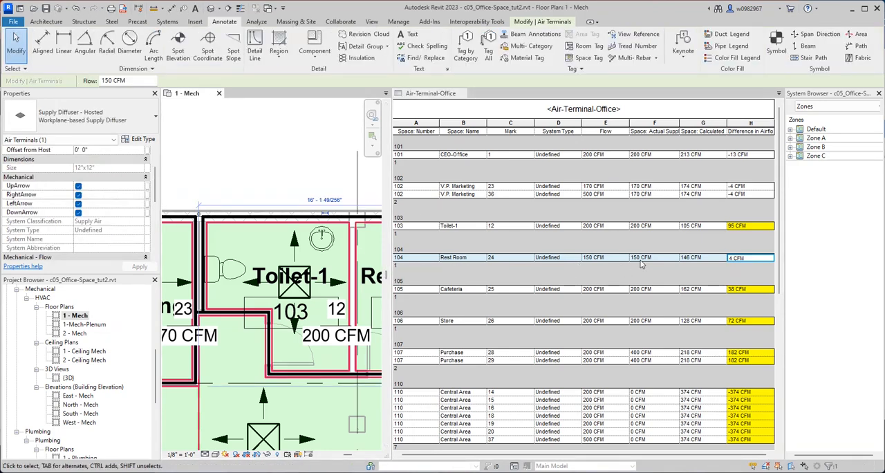
click(596, 258)
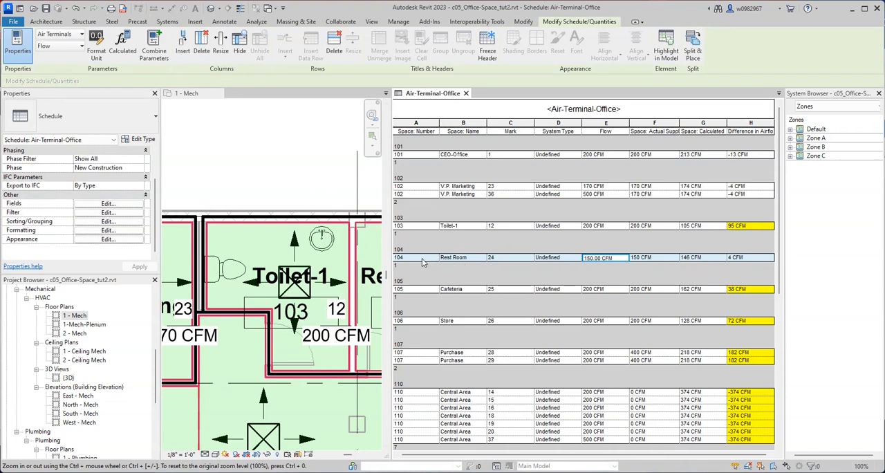
click(330, 184)
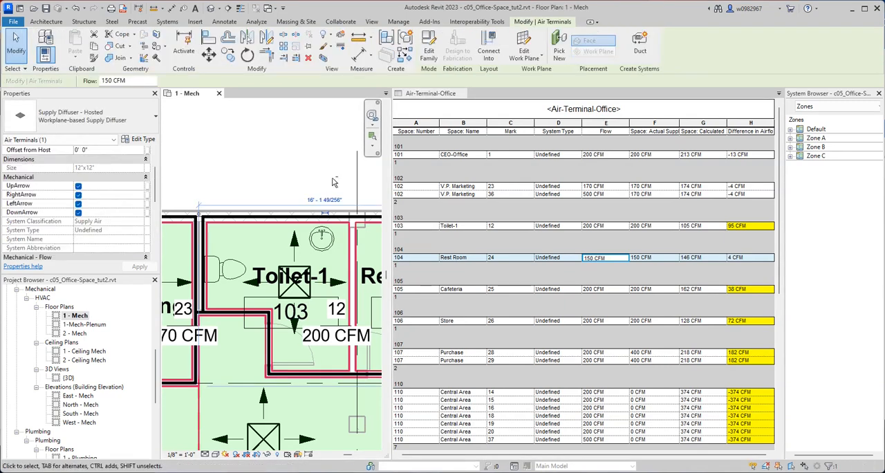
middle_drag(337, 182, 192, 179)
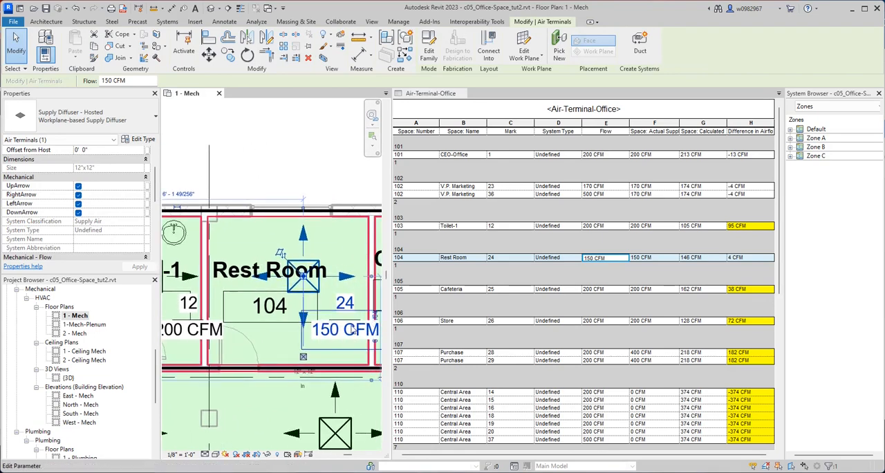
middle_drag(332, 191, 315, 191)
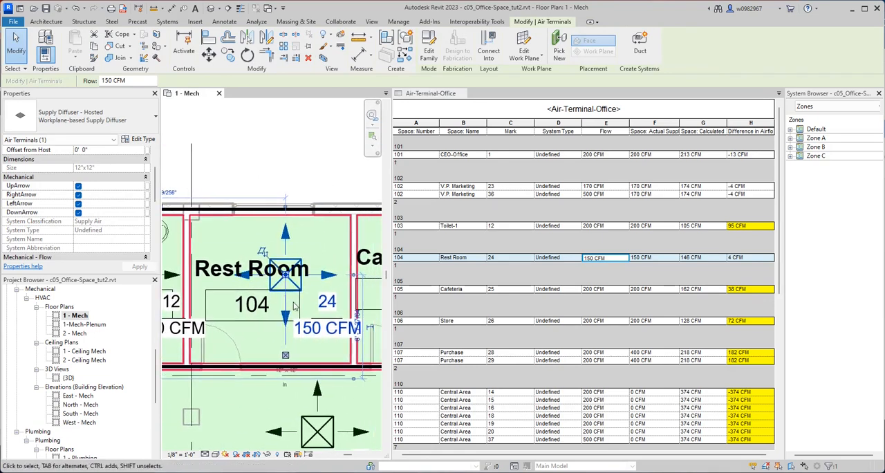
Set the Rest Room diffuser's flow to 200 CFM in the schedule.
click(594, 259)
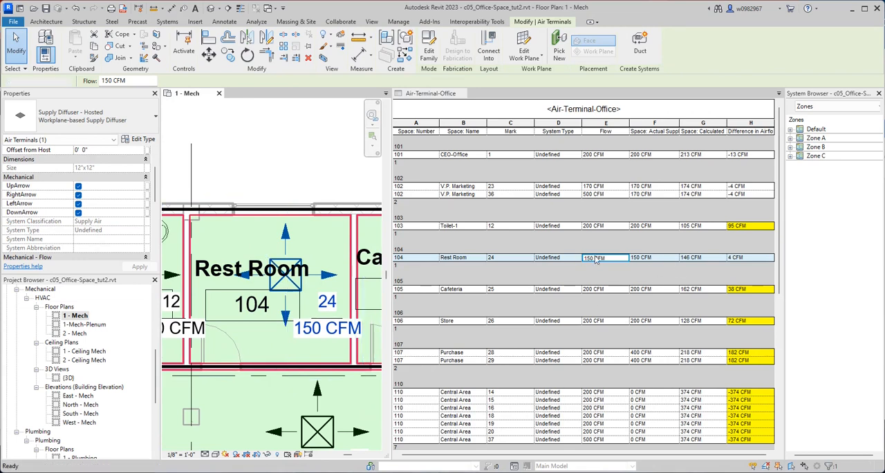
drag(599, 261, 589, 260)
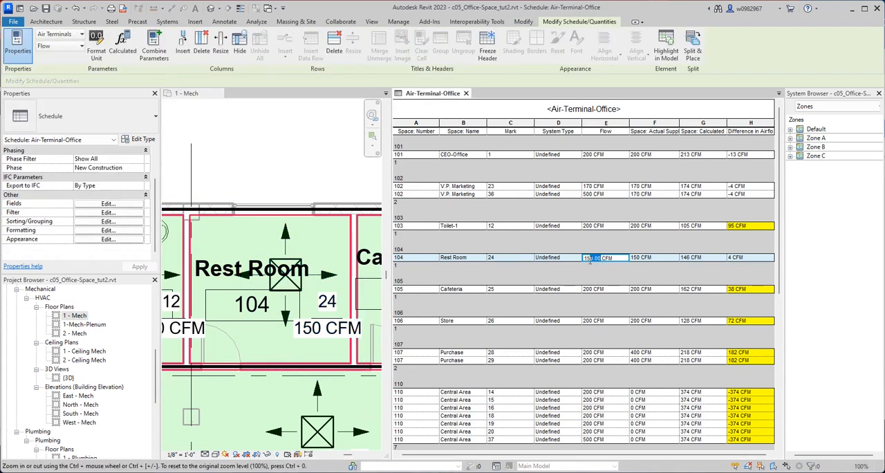
text(2)
key(Return)
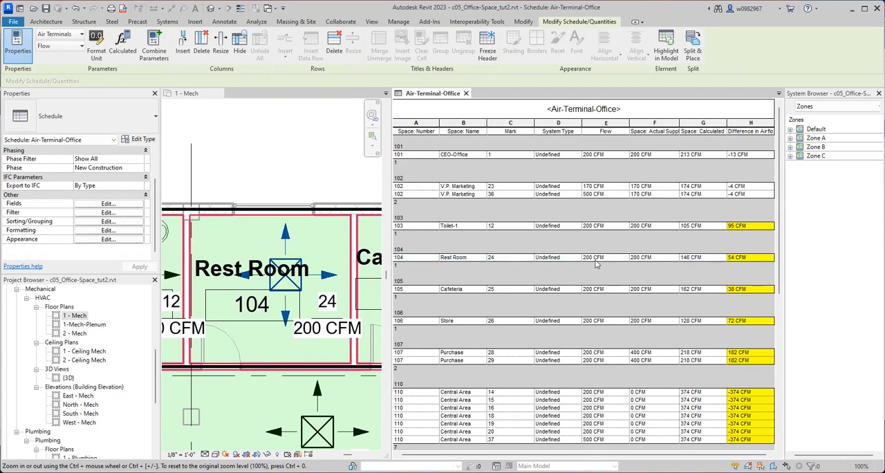
Set the Rest Room diffuser's flow back to 150 CFM in the schedule.
click(596, 258)
drag(591, 256, 581, 257)
text(150)
key(Return)
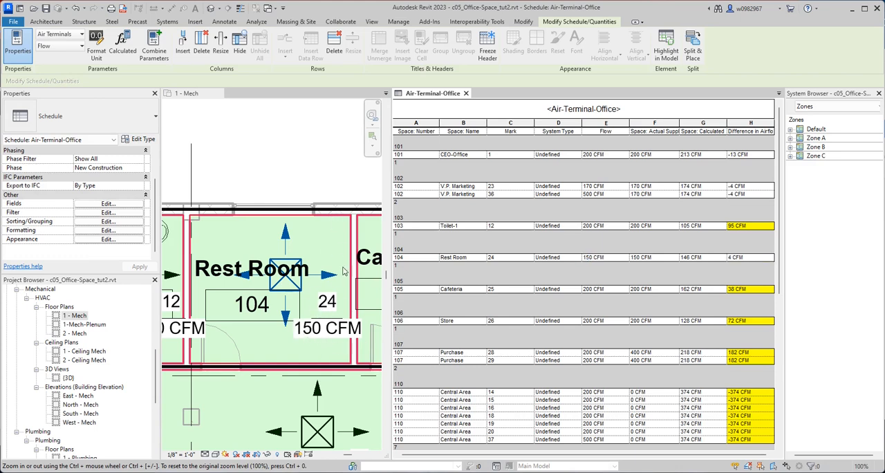
Activate the 1 - Mech floor plan and run Tag All for all objects in the current view using Air Terminal Tags with the Diffuser Tag.
click(223, 22)
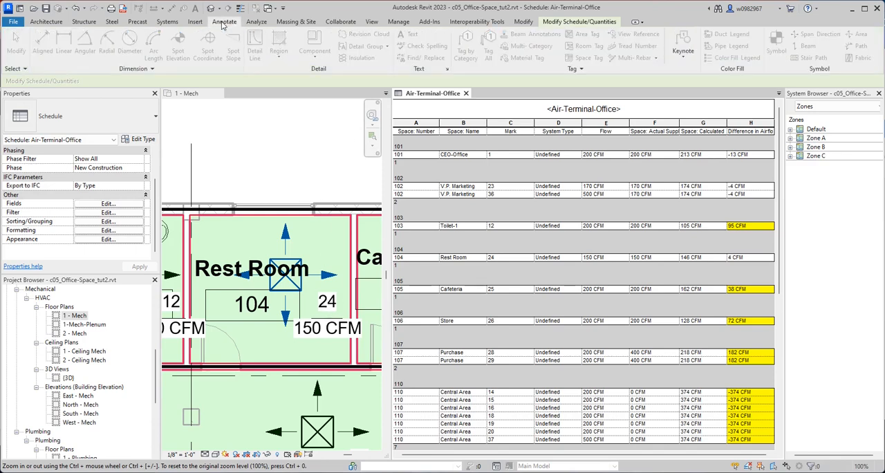
click(290, 125)
click(224, 21)
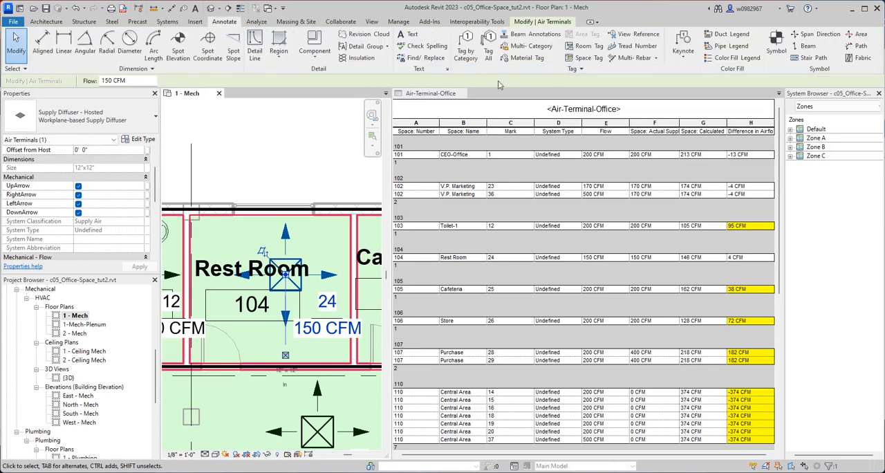
click(488, 50)
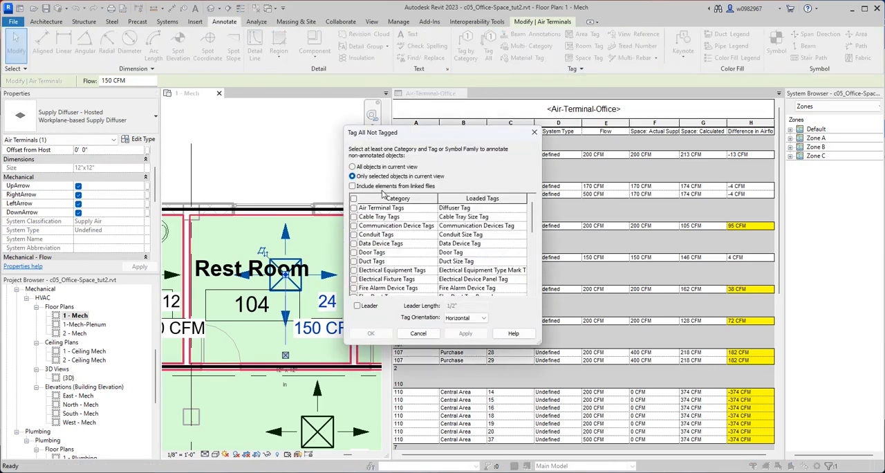
click(352, 167)
click(354, 209)
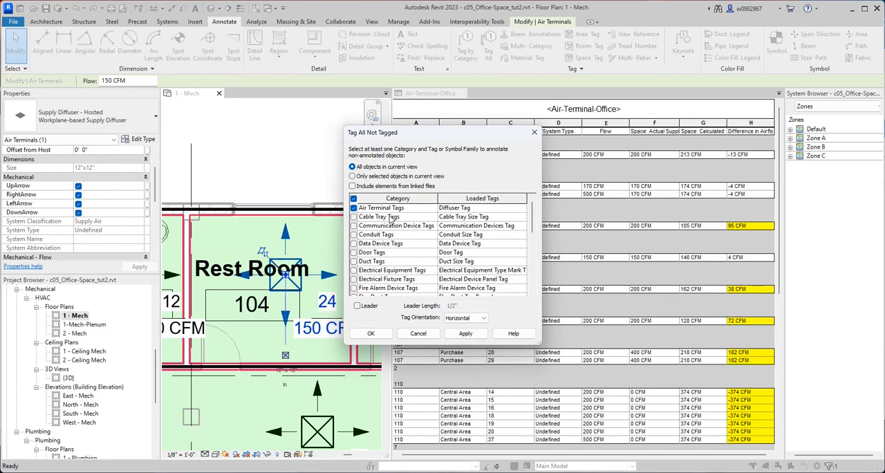
click(371, 334)
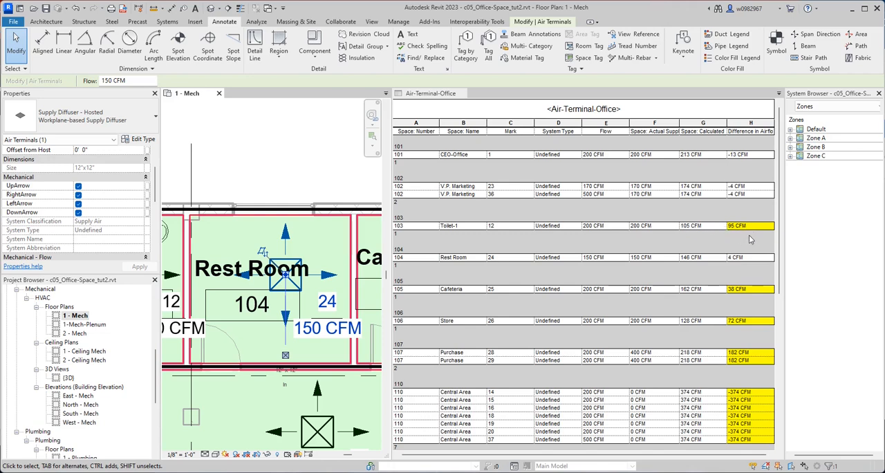
scroll(743, 349, down, 1)
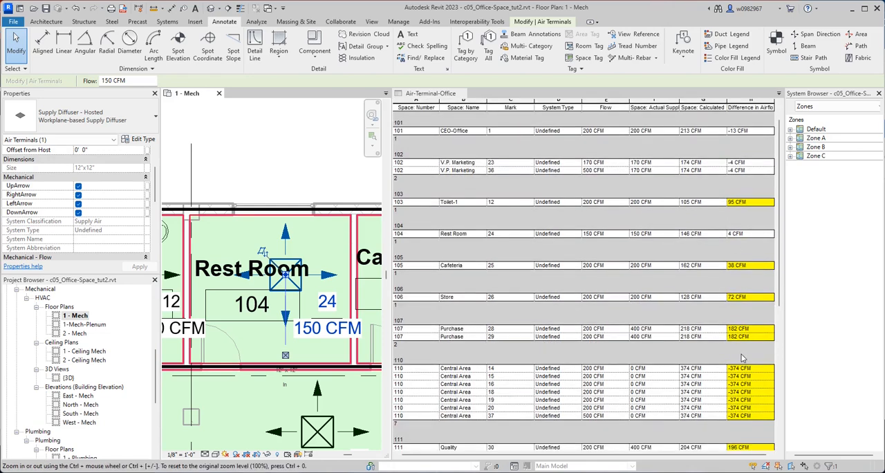
scroll(742, 357, up, 1)
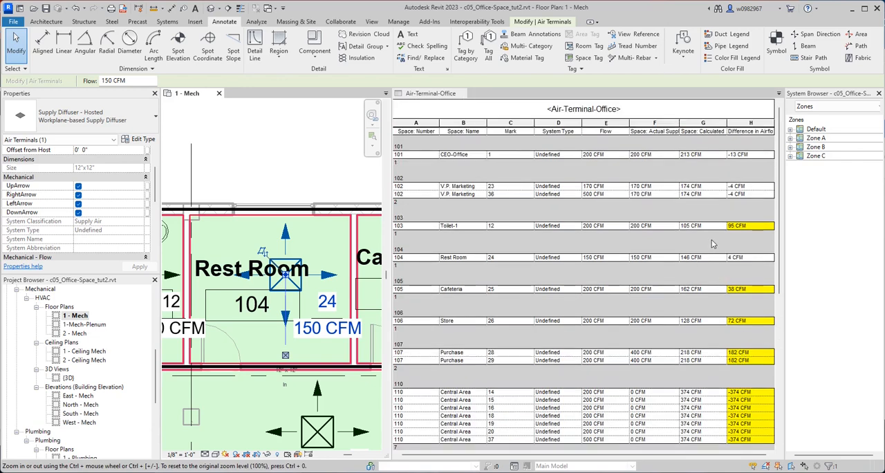